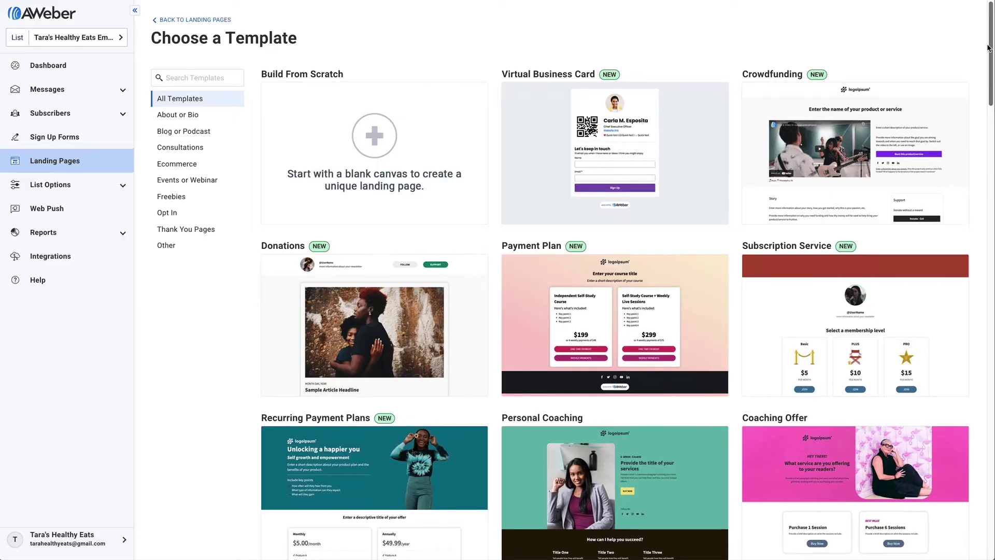
Start the landing page from the Event Registration template
scroll(988, 48, "down", 7)
scroll(987, 48, "down", 12)
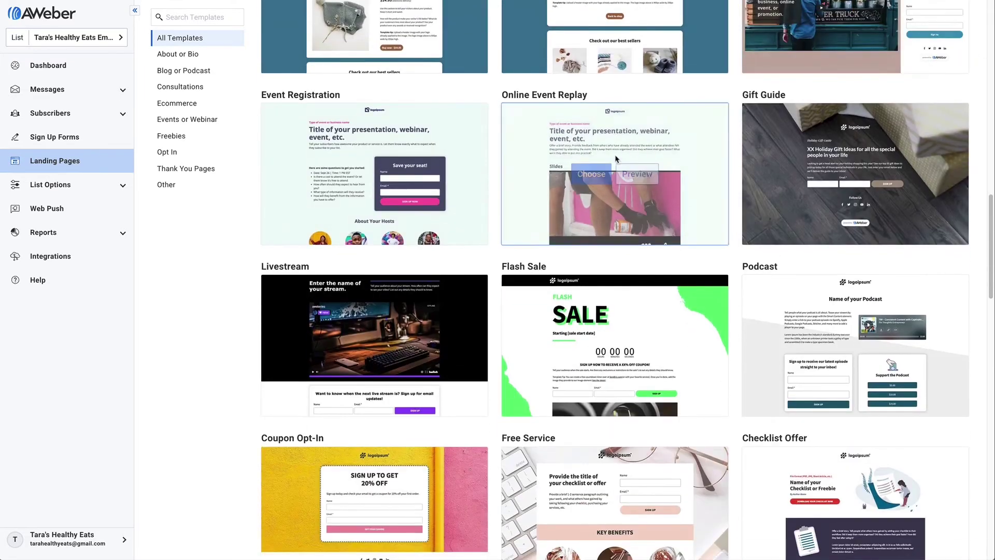
left_click(351, 175)
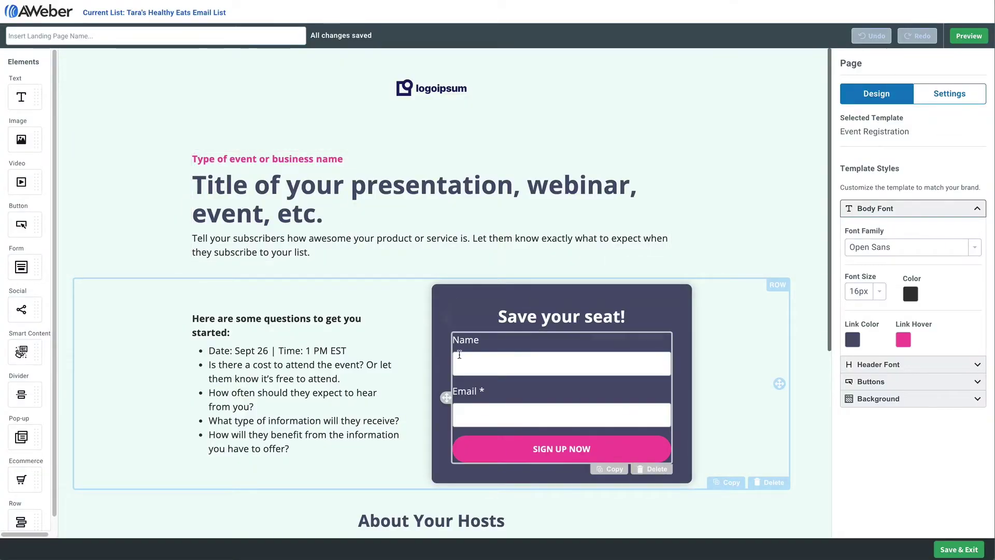
left_click_drag(21, 139, 294, 253)
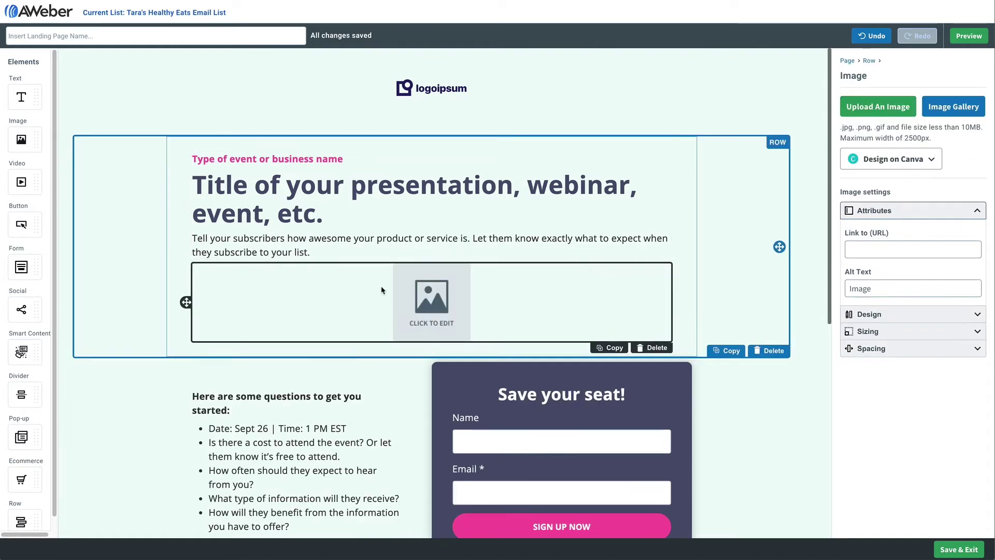
left_click(651, 349)
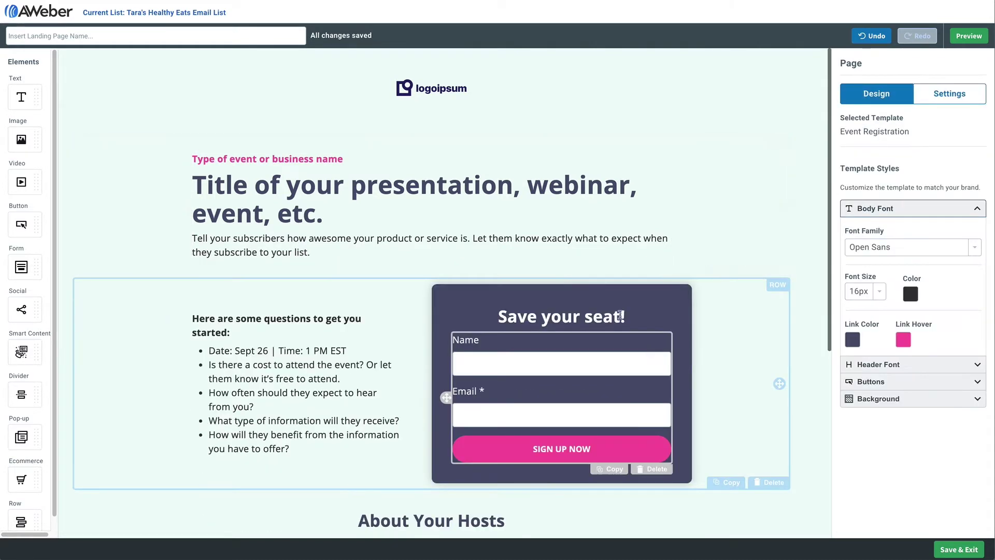
Replace the placeholder logo with the Tara's healthy eats logo from My Images
left_click(456, 91)
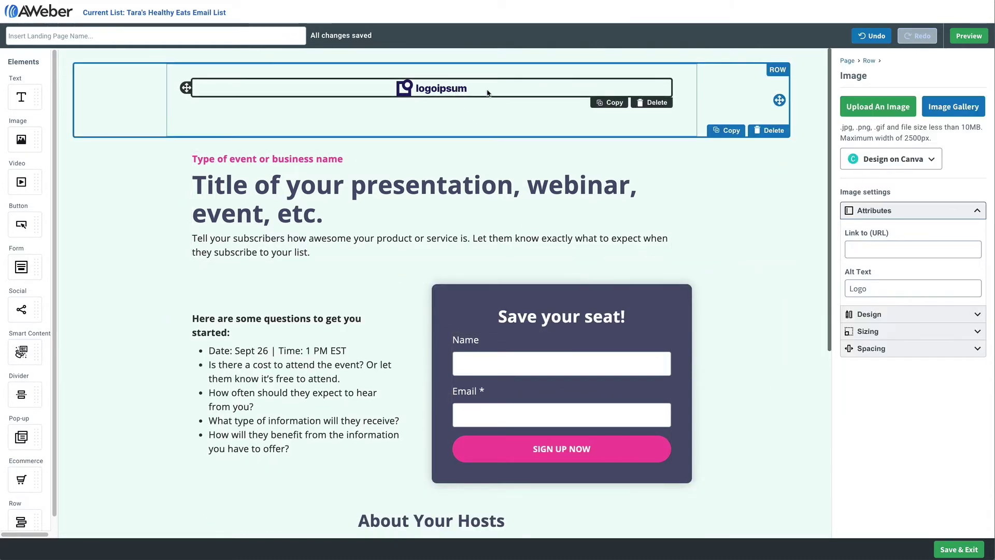
left_click(946, 108)
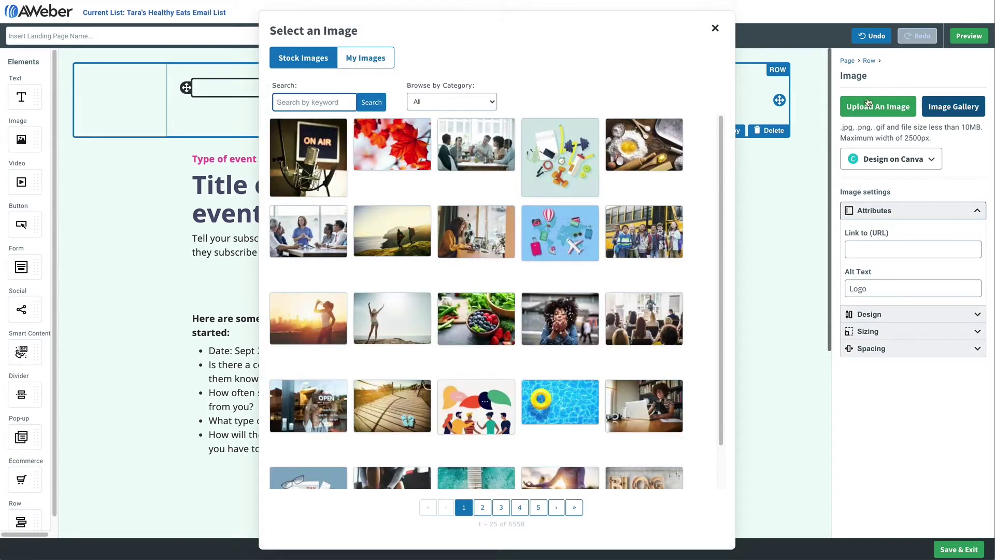
left_click(365, 57)
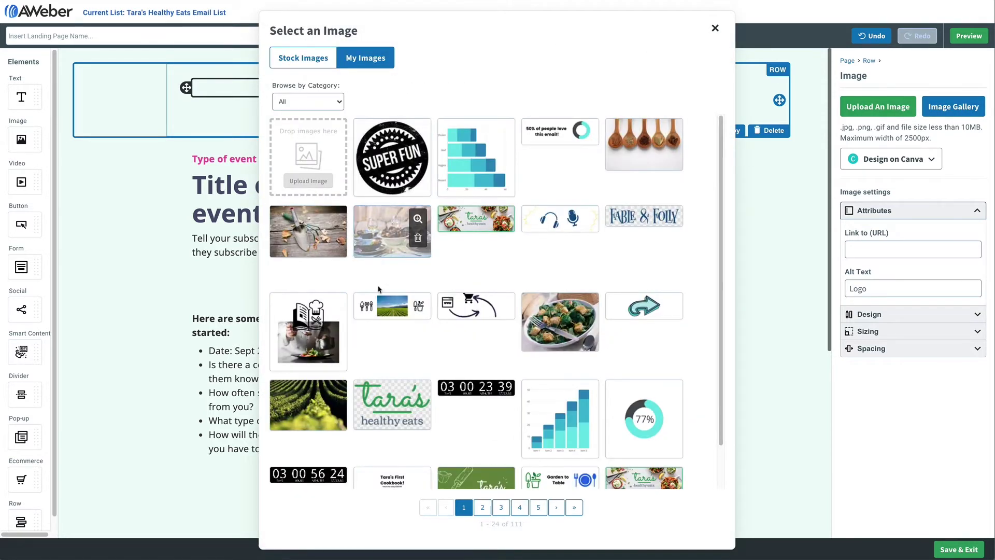
left_click(379, 400)
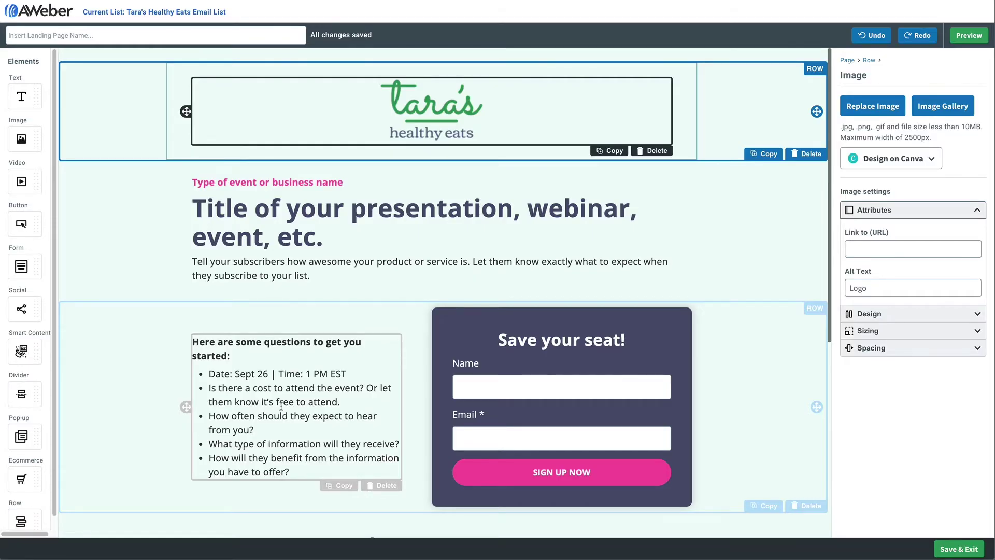
Change the event-type line to 'Webinar' and the heading to 'Chefs at Home: 101 Cooking Class'
left_click_drag(199, 183, 338, 183)
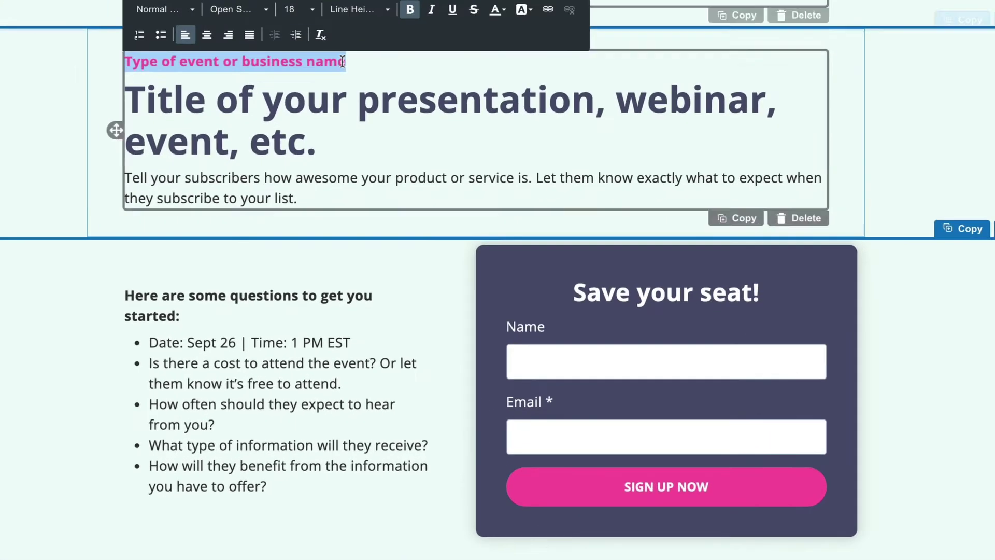
type("Webinar")
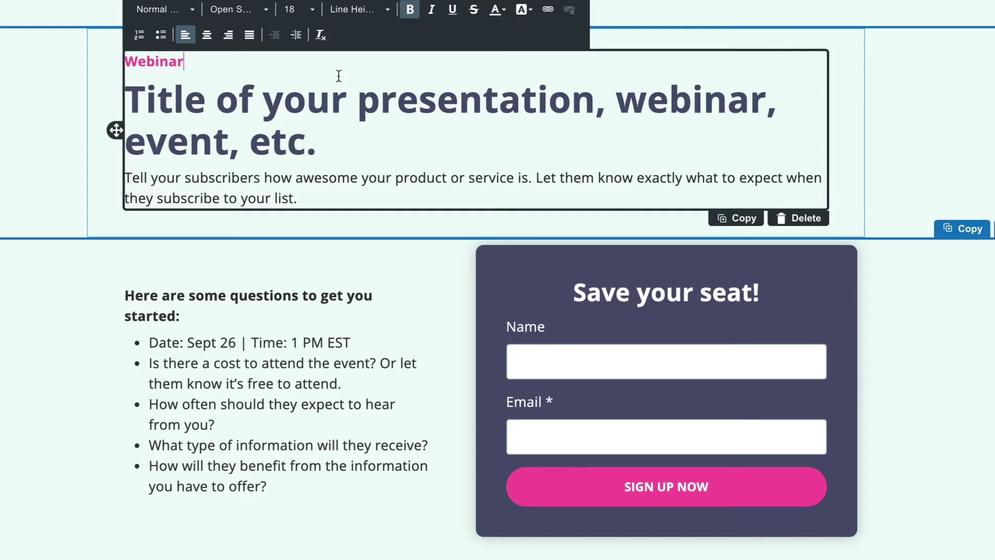
left_click_drag(317, 142, 129, 110)
type("Chefs ")
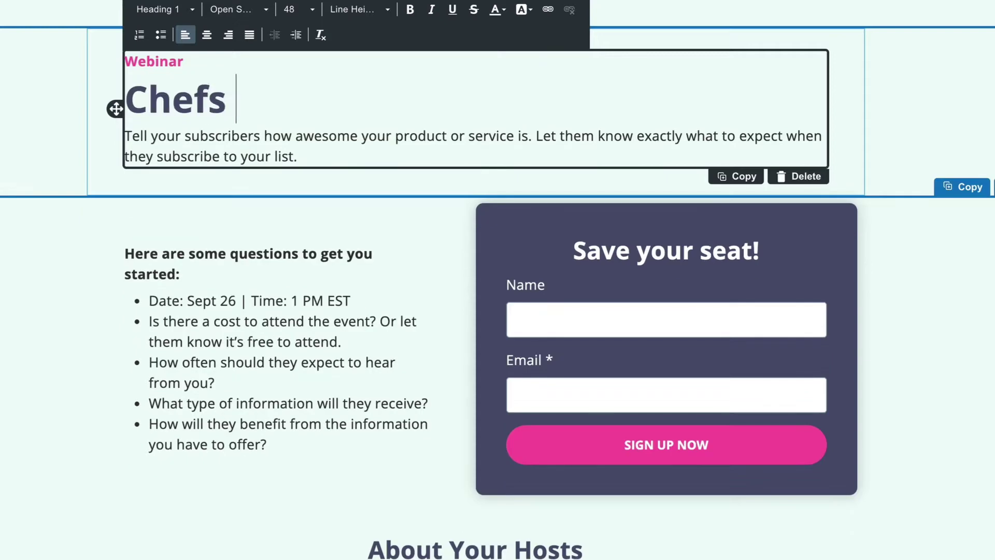
type("at Home")
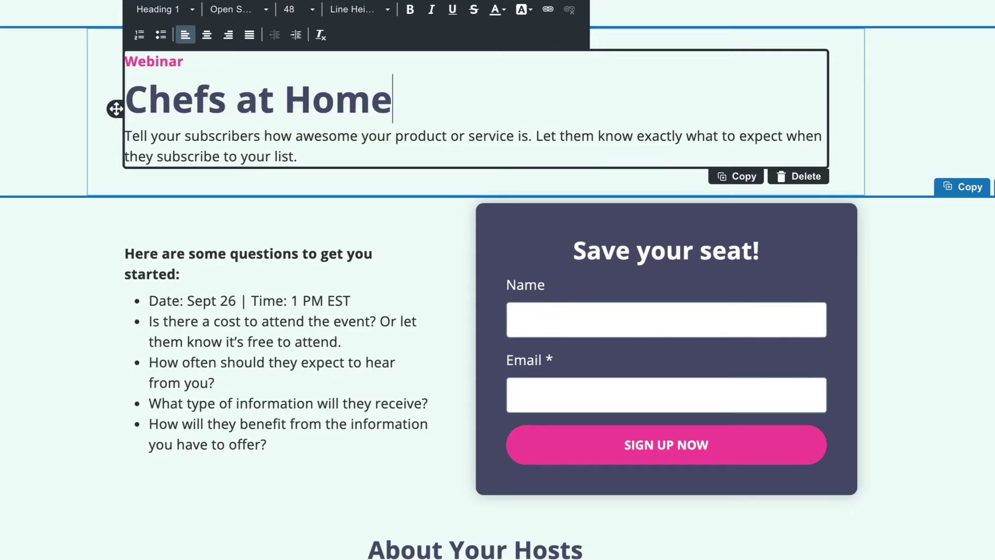
type(": 101 Co")
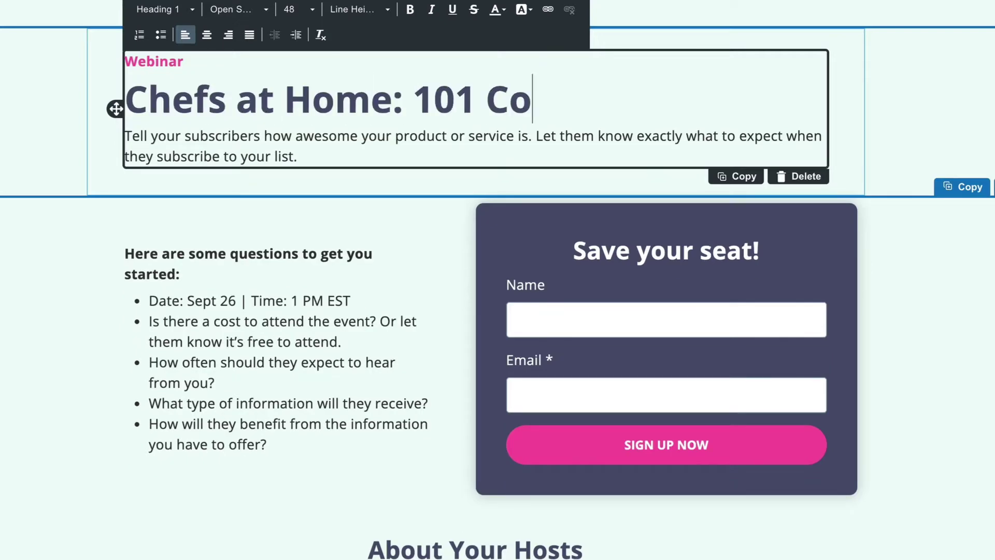
type("oking Class")
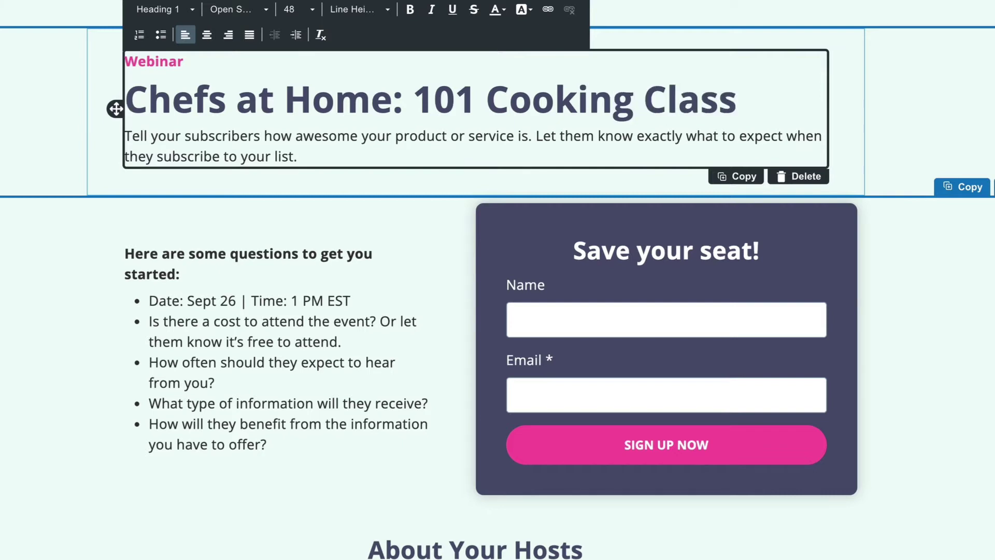
key("Return")
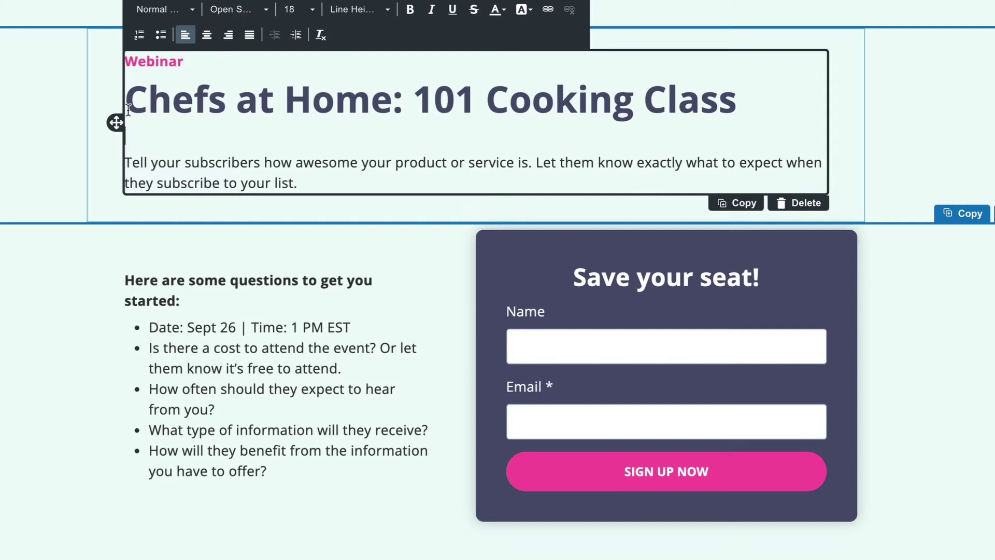
Paste the webinar description over the placeholder paragraph
left_click(295, 184)
left_click_drag(274, 181, 124, 165)
type("In this webinar, you’ll learn how to cook like a chef in your own kitchen using ingredients that are available most places AND food from your own garden (which I have classes on setting up and maintaining your garden to!).")
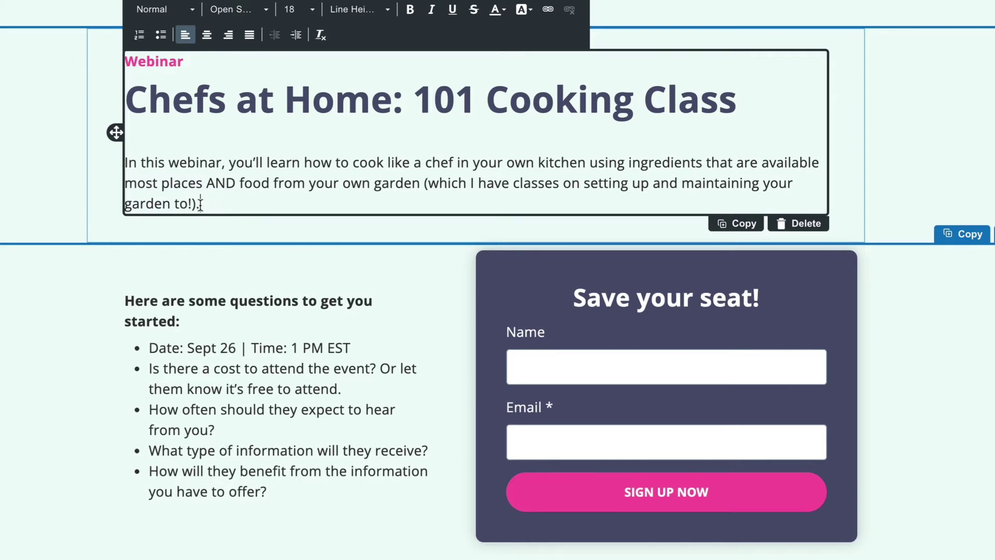
Retitle the list 'Webinar Details:' and change the date from Sept 26 to Oct 8
left_click(187, 320)
triple_click(166, 316)
type("We")
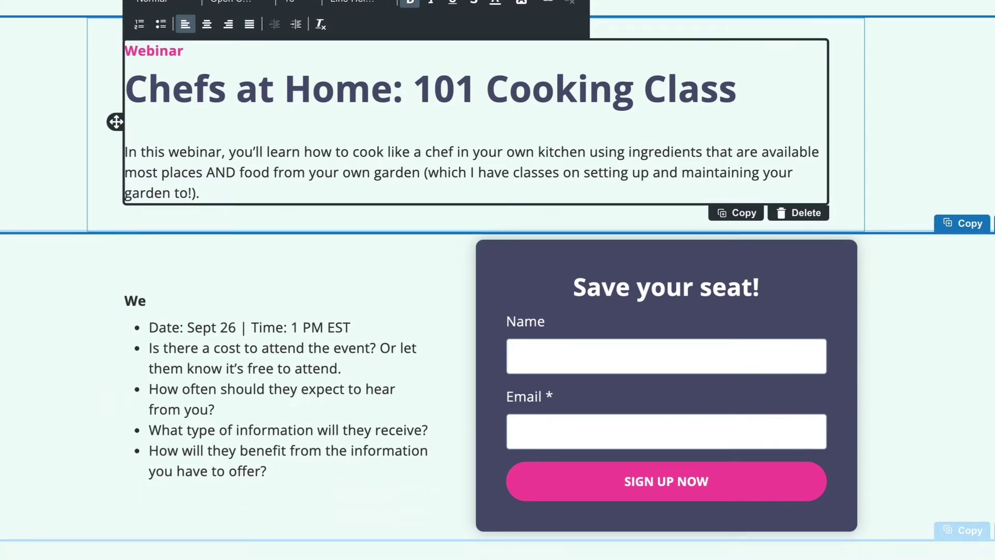
type("binar Details:")
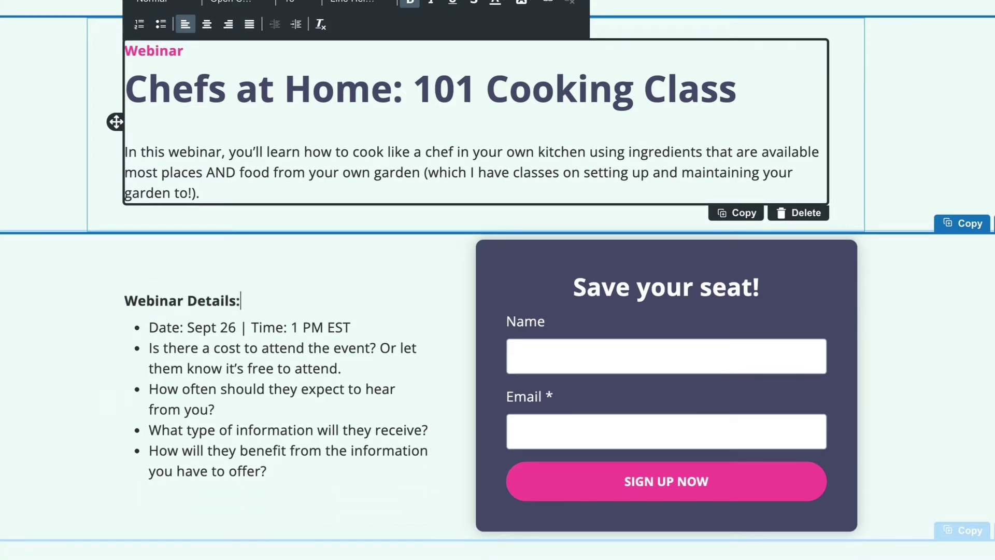
double_click(202, 327)
type("Oct")
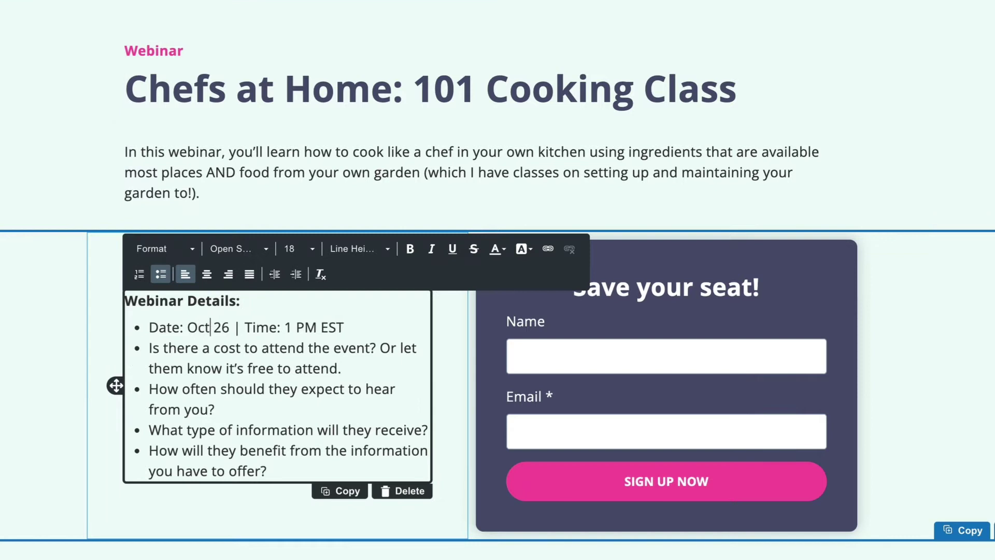
key("Right")
key("Right")
key("Right")
key("BackSpace")
key("BackSpace")
type("8")
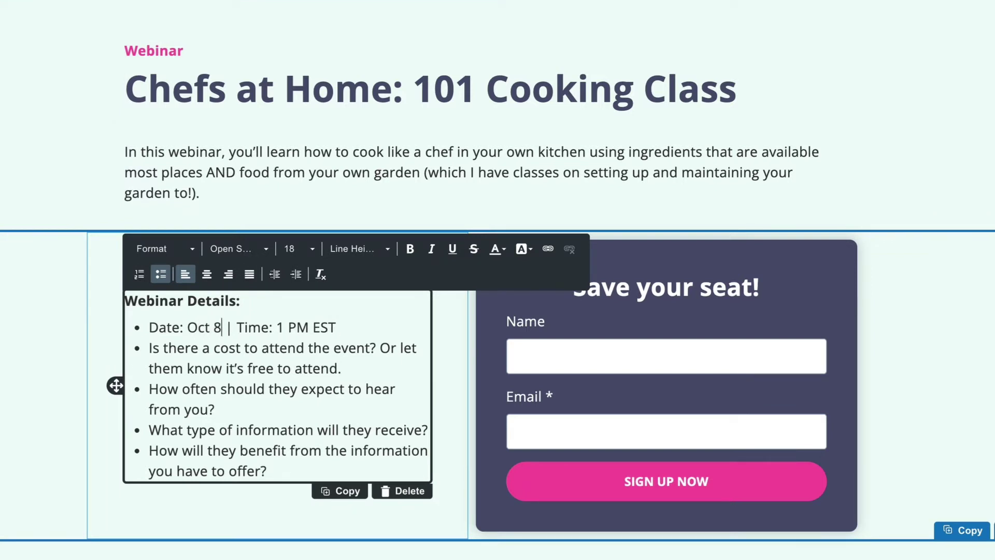
Rewrite the next bullets as 'This event is FREE', the cookbook gift and newsletter subscription
left_click_drag(149, 348, 344, 368)
type("T")
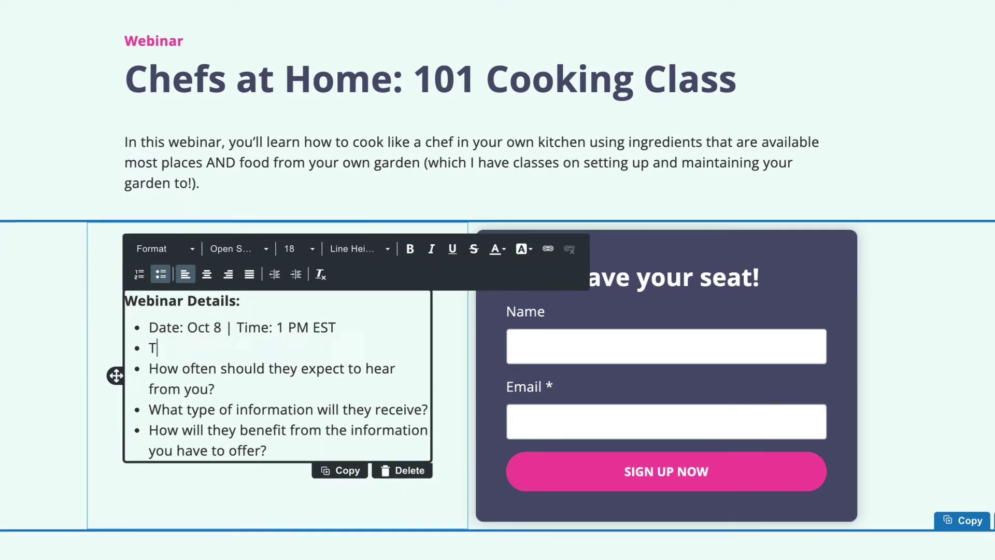
type("his event is FREE!")
left_click_drag(215, 389, 148, 369)
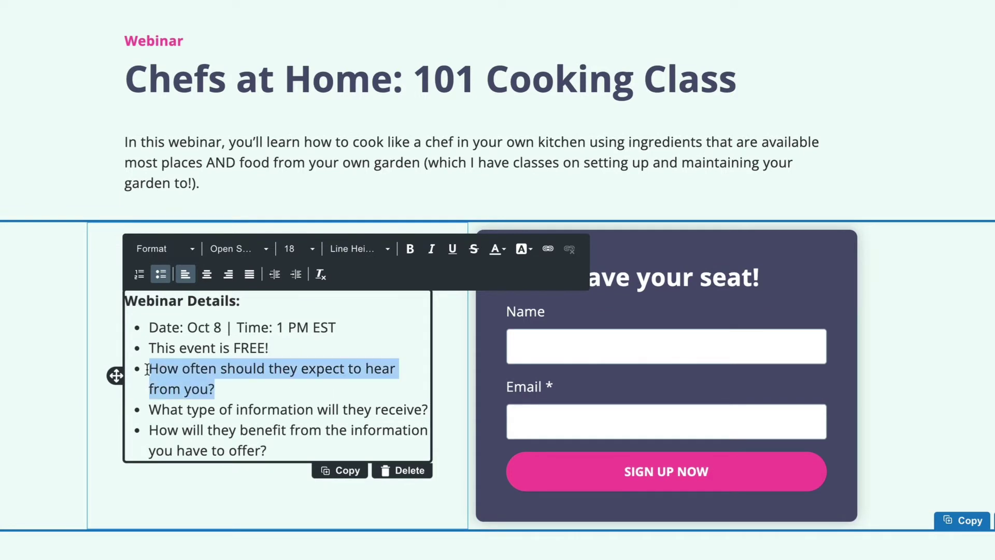
type("Everyone attending wi")
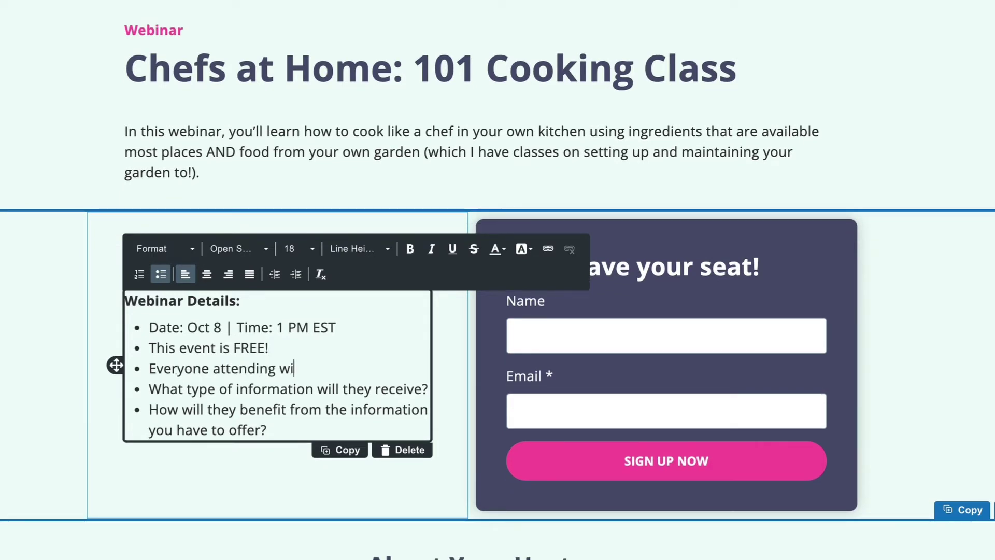
type("ll get my cookbook.")
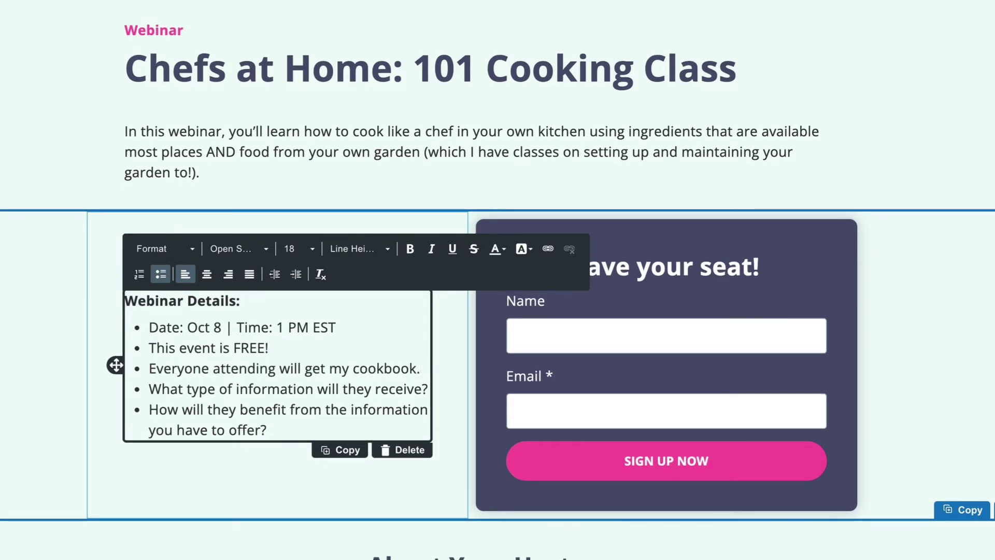
left_click_drag(147, 389, 429, 388)
type("you'll be subscribed to our monthly newsletter.")
Rewrite the last bullet as 'After this webinar, you'll never be afraid to show off your skills'
left_click_drag(267, 450, 148, 430)
type("After this webinar, we'll")
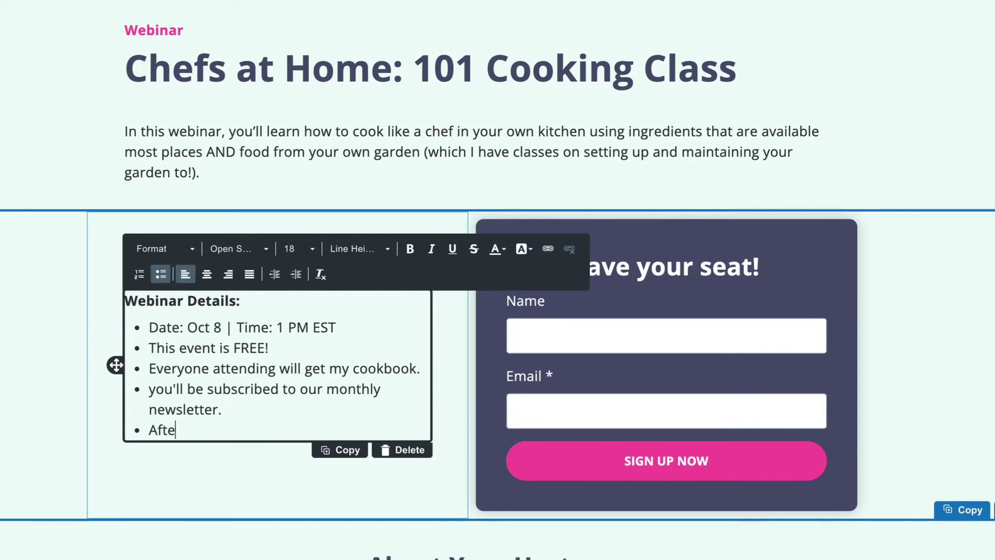
key("BackSpace")
key("BackSpace")
key("BackSpace")
key("BackSpace")
key("BackSpace")
type("you'll never b")
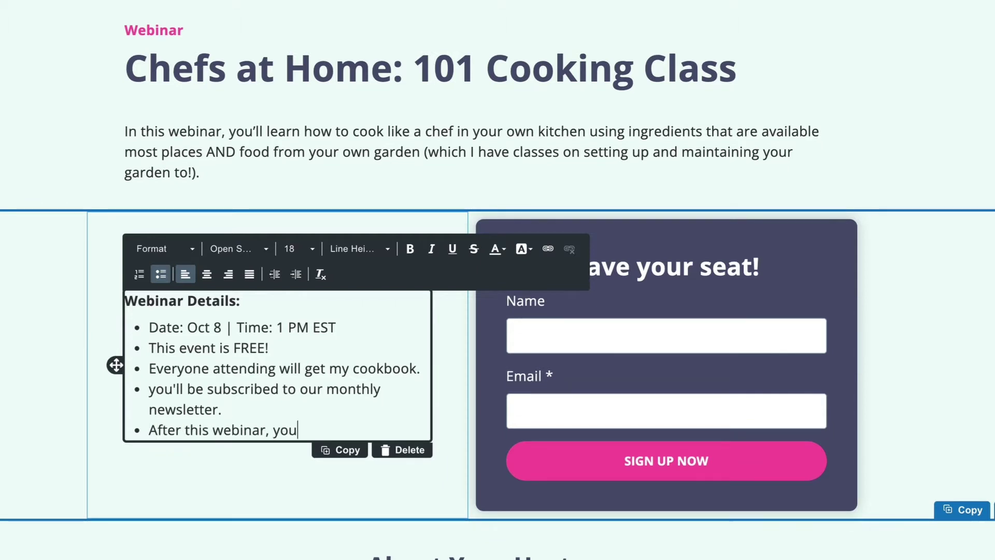
type("e afraid to show off your skills!")
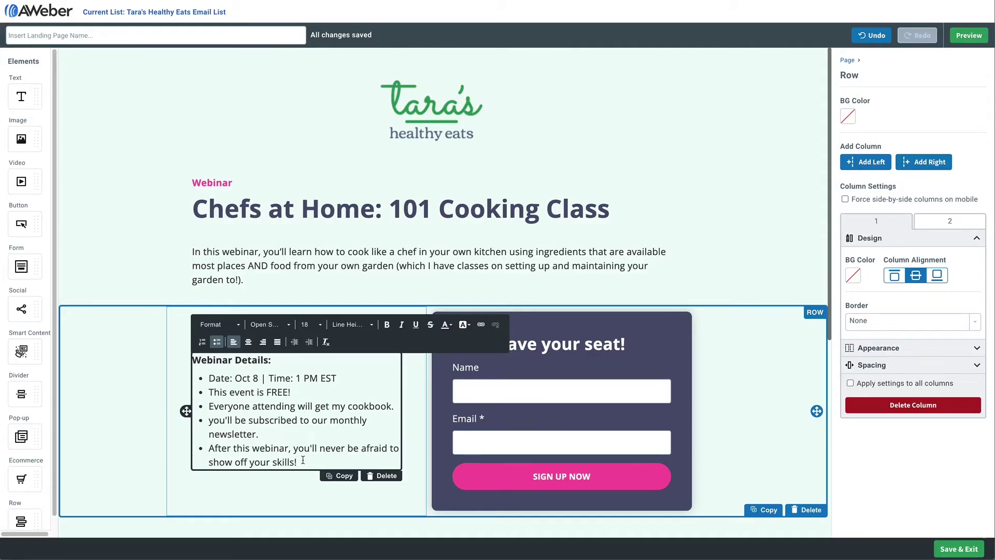
Embed the 'Choosing the right tools' YouTube video above About Your Hosts, with a text block above it
scroll(303, 460, "down", 5)
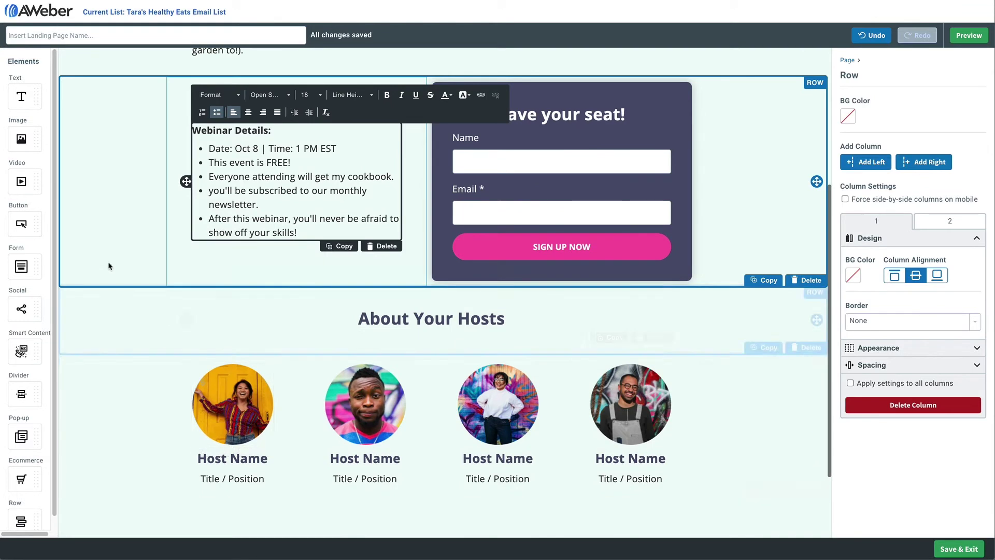
left_click_drag(22, 181, 403, 310)
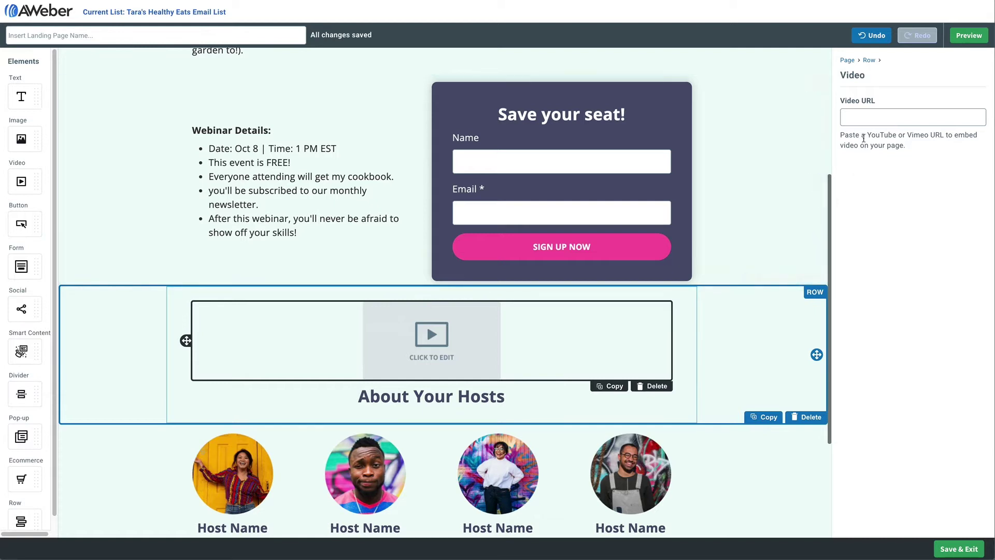
left_click(863, 118)
type("https://youtu.be/kNzP3YNiRnw")
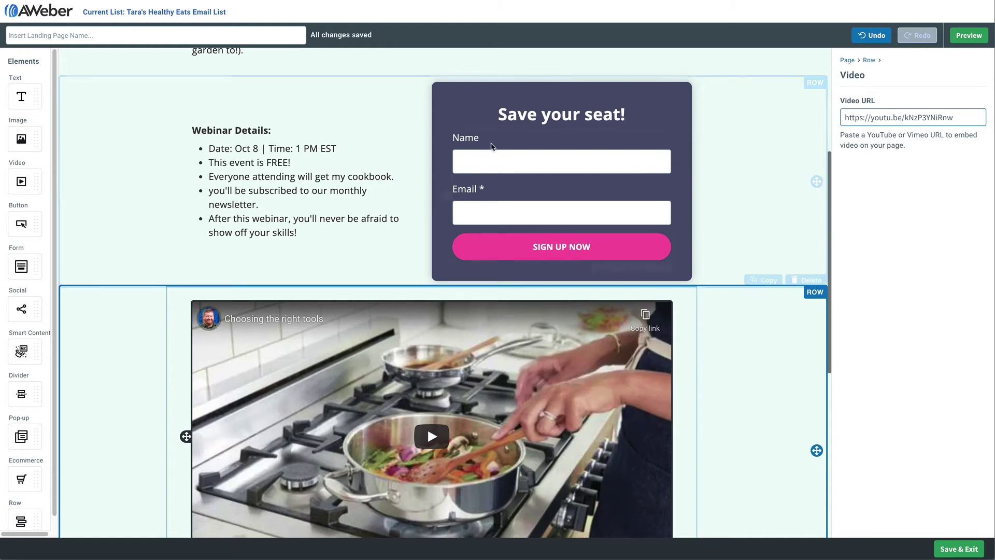
left_click_drag(21, 96, 381, 311)
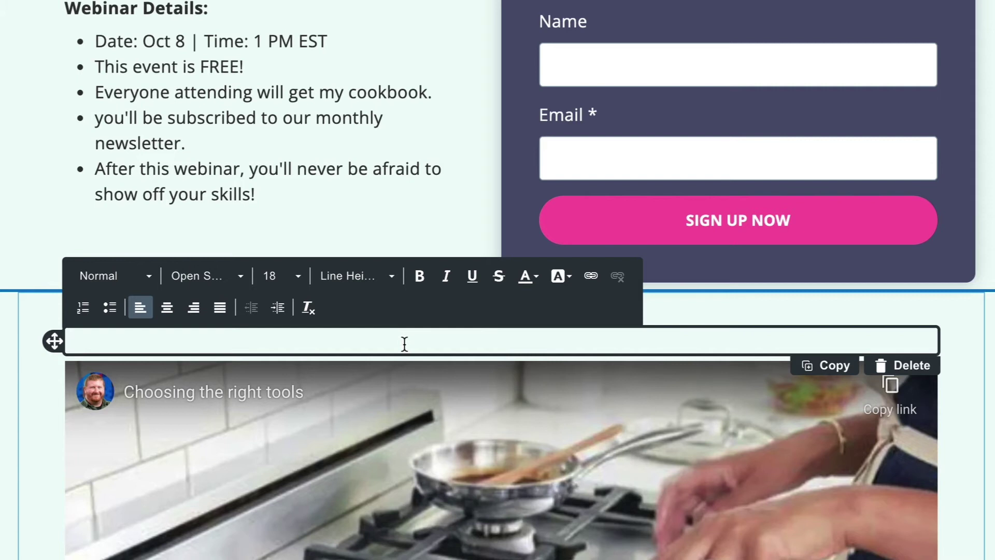
Add the caption 'Check out this excerpt from our last webinar!' in bold, centred, size 22
type("Check out")
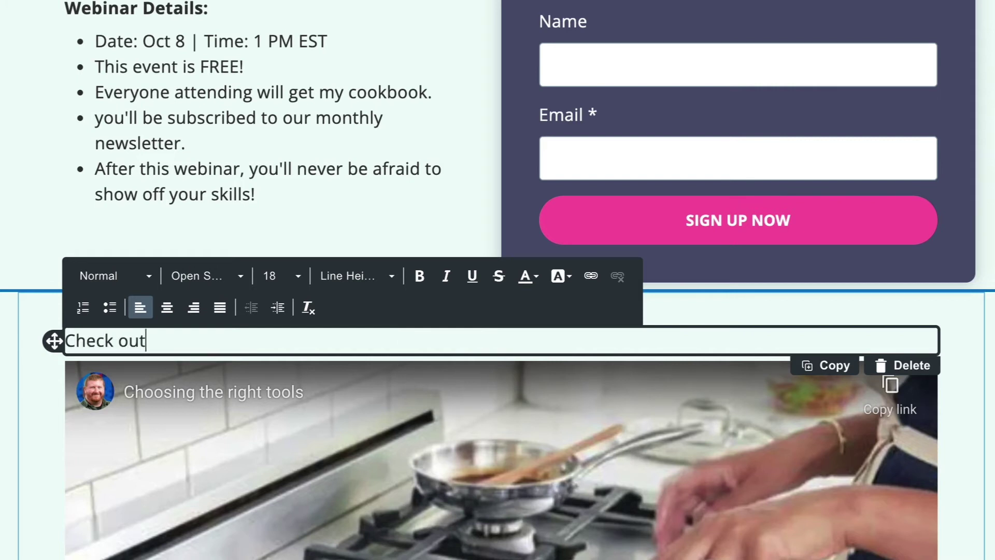
type(" this excerpt fr")
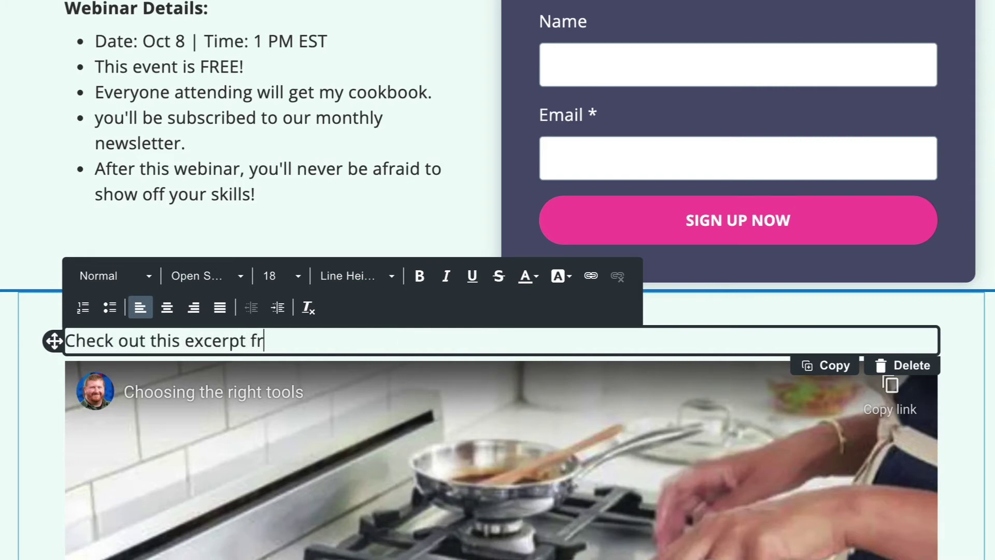
type("om our last webinar")
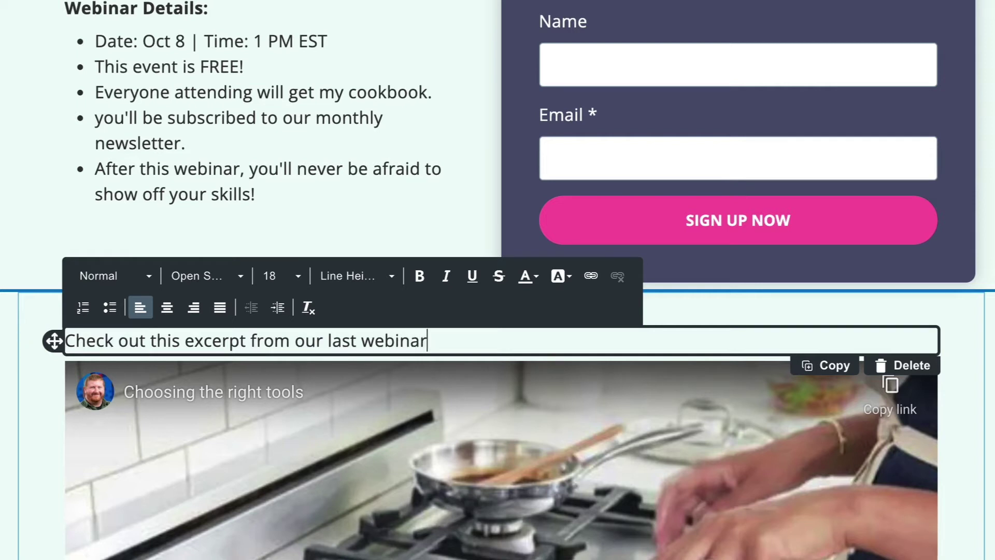
type("!")
triple_click(443, 340)
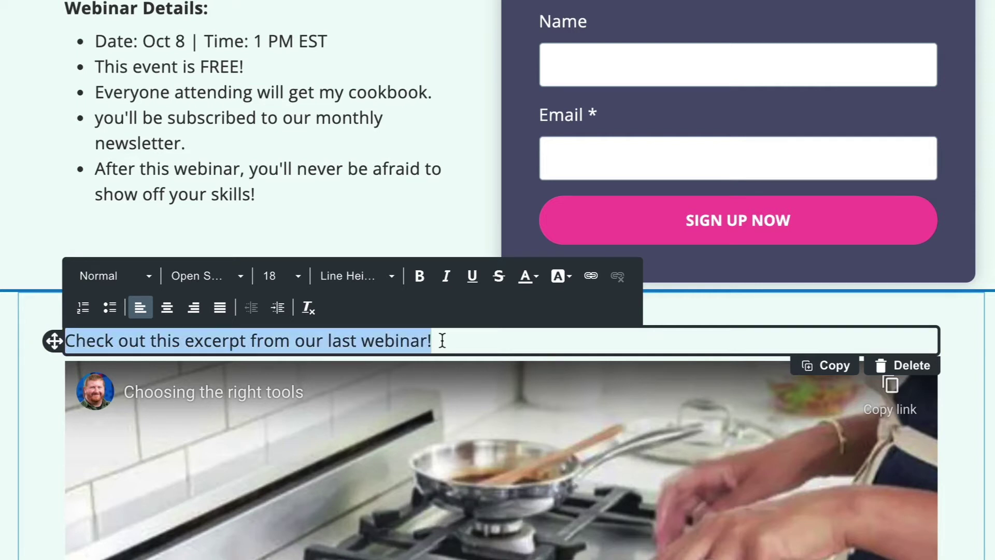
left_click(420, 275)
left_click(298, 276)
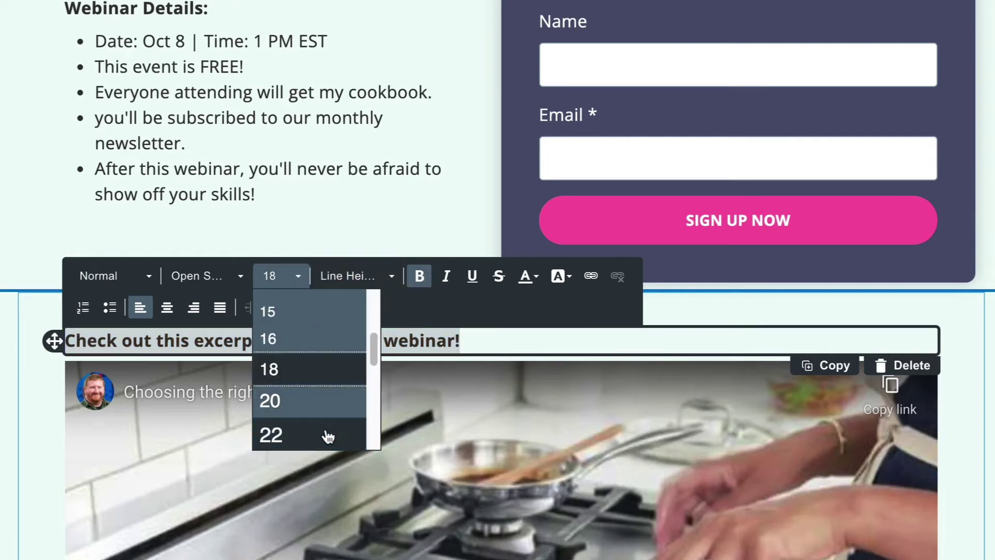
left_click(327, 435)
left_click(166, 307)
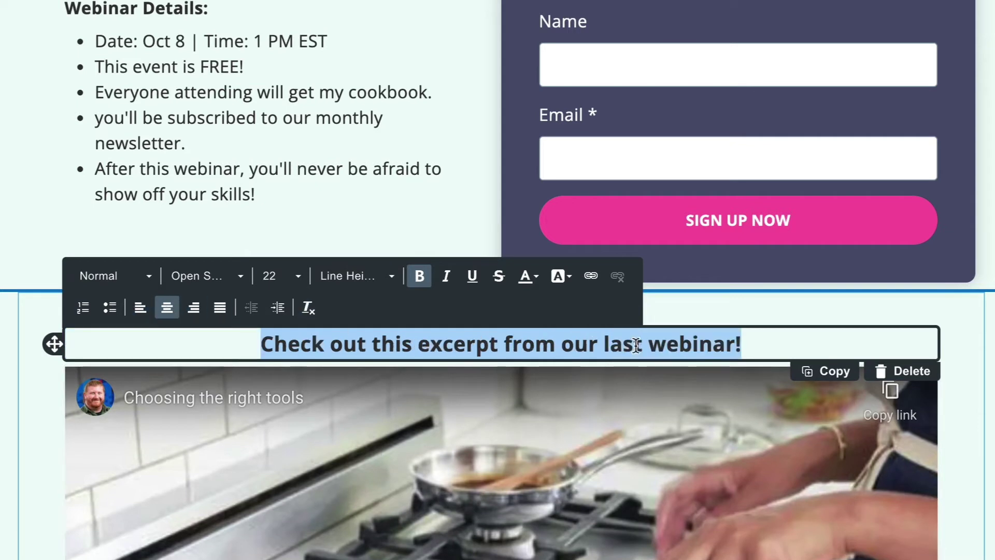
left_click(757, 344)
key("Return")
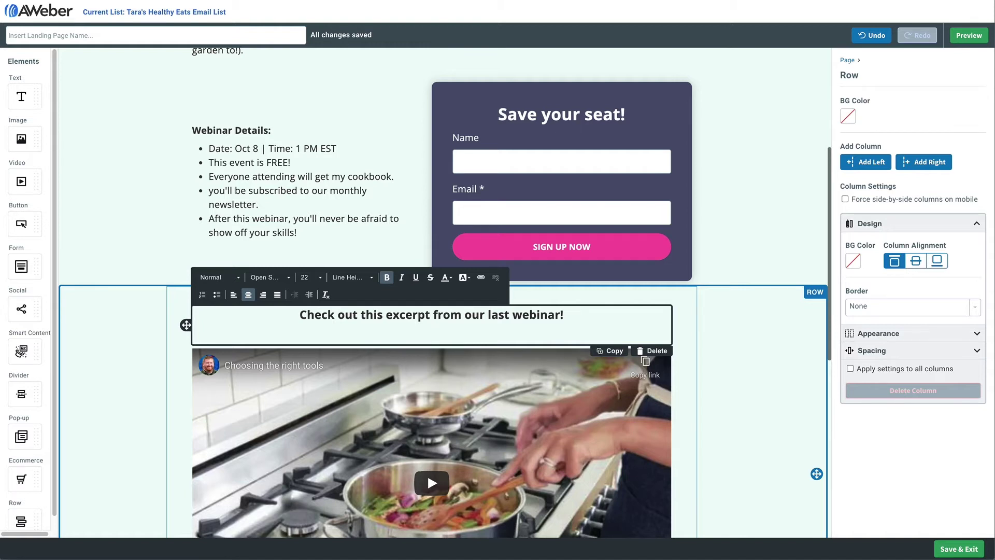
scroll(571, 319, "down", 3)
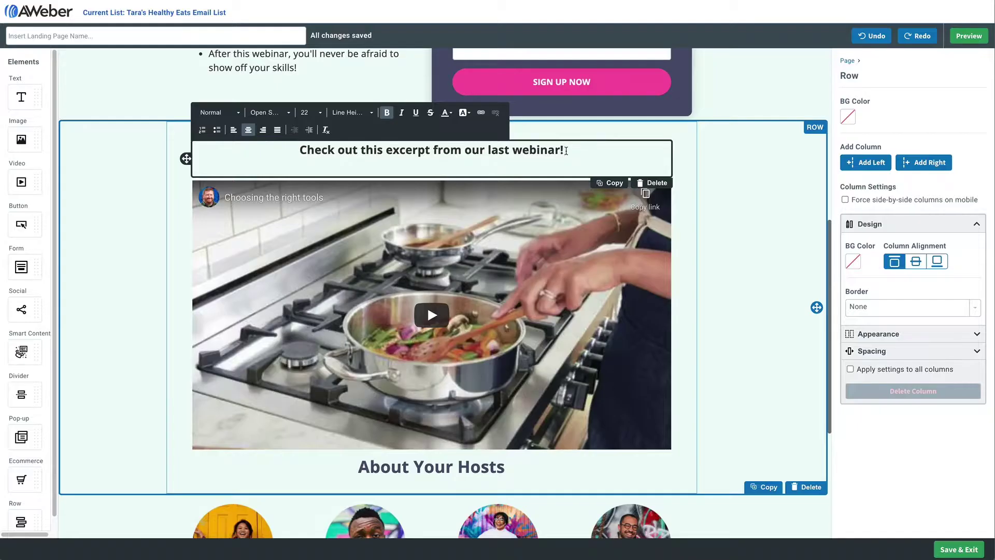
scroll(544, 270, "down", 5)
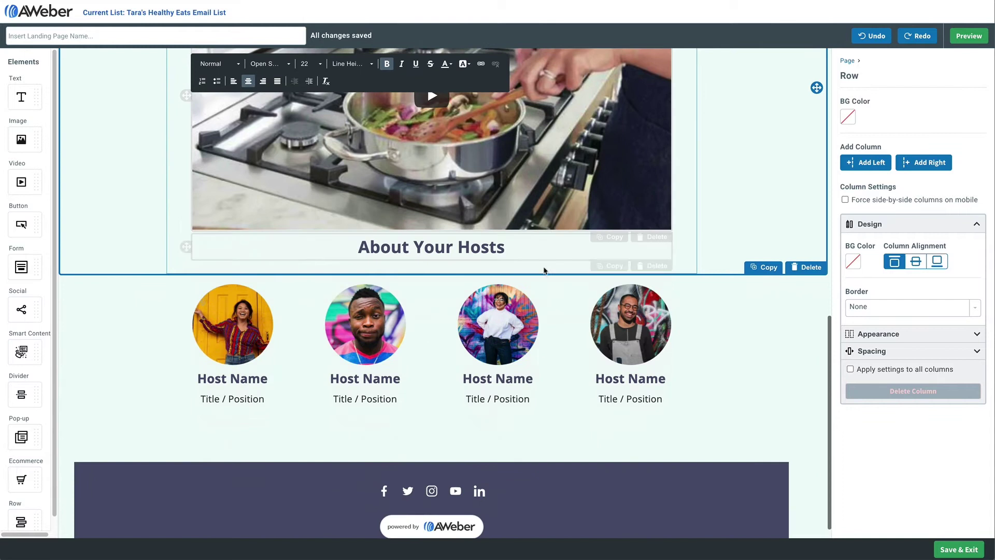
Delete three host columns and give the remaining host a woman's stock photo
left_click(544, 321)
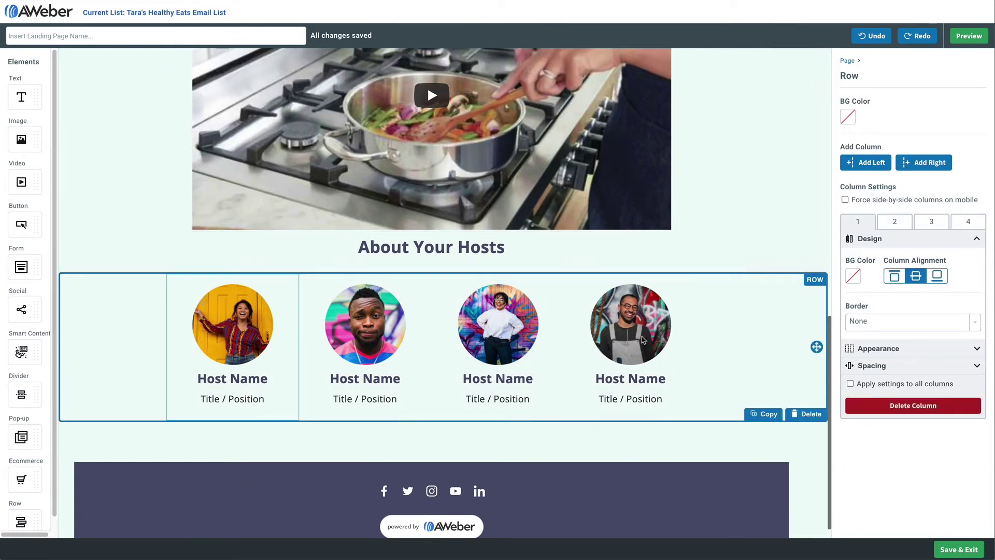
left_click(875, 405)
left_click(875, 405)
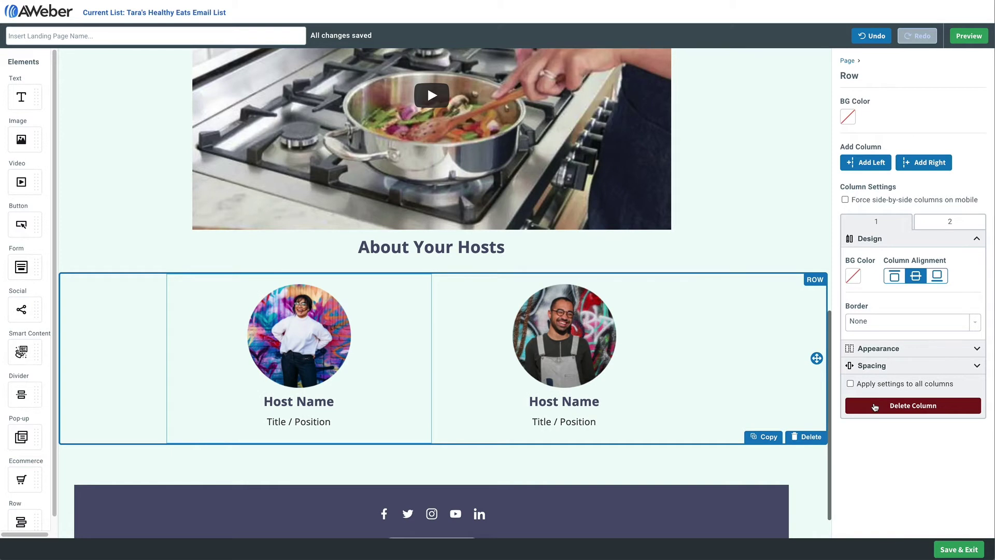
left_click(874, 405)
left_click(463, 330)
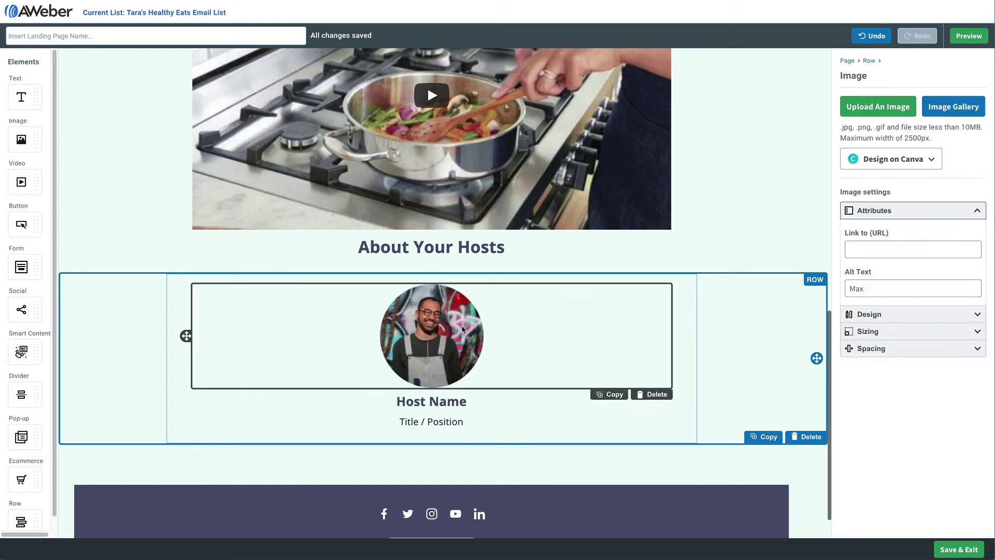
left_click(943, 116)
left_click(477, 161)
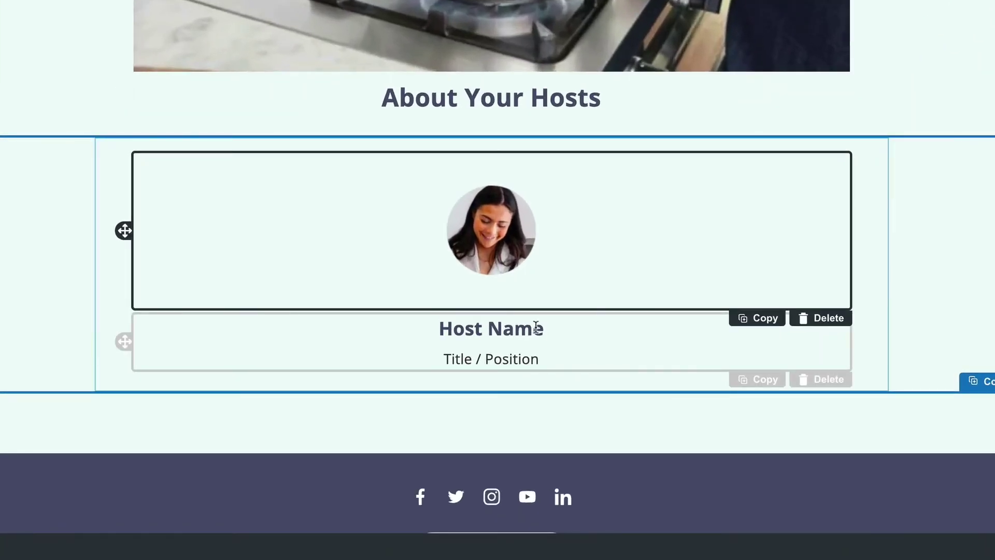
Enter the host's name and a two-line bio about sharing cooking skills for over 20 years
left_click_drag(543, 328, 439, 327)
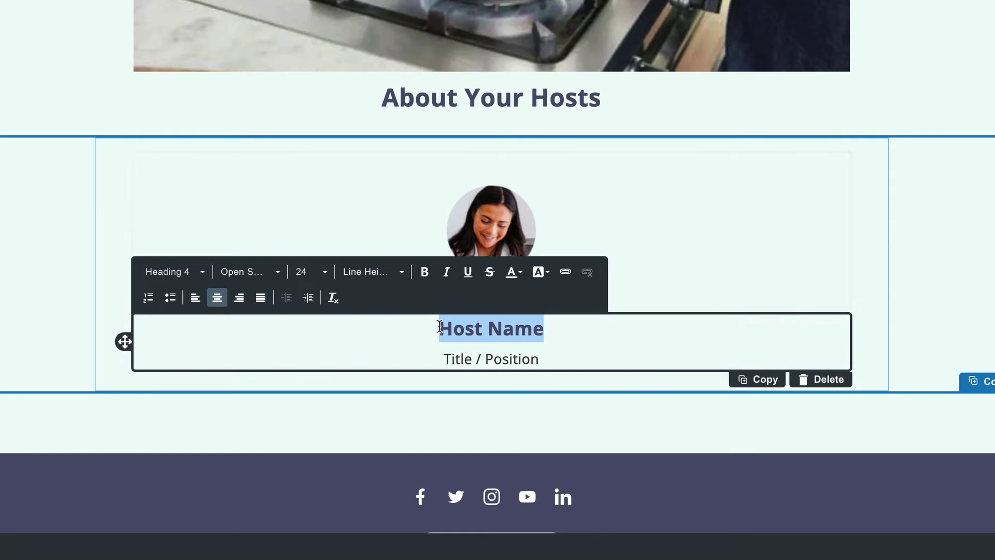
type("Tara Gardener")
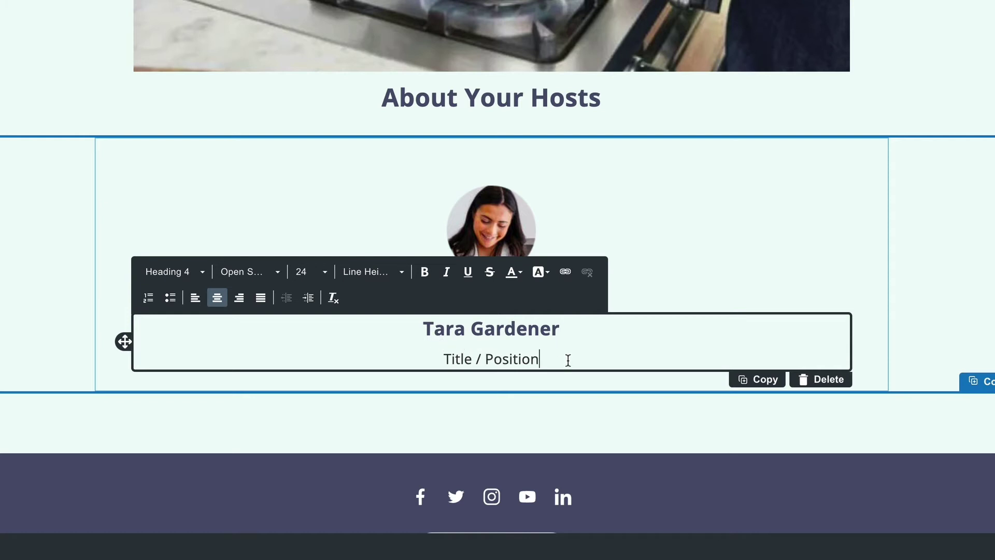
left_click_drag(568, 360, 455, 360)
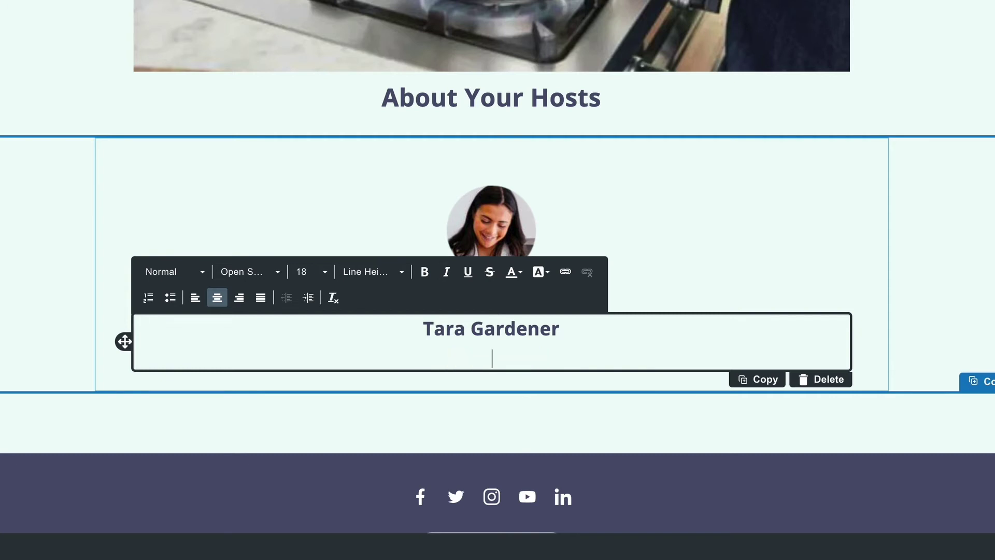
type("gardene")
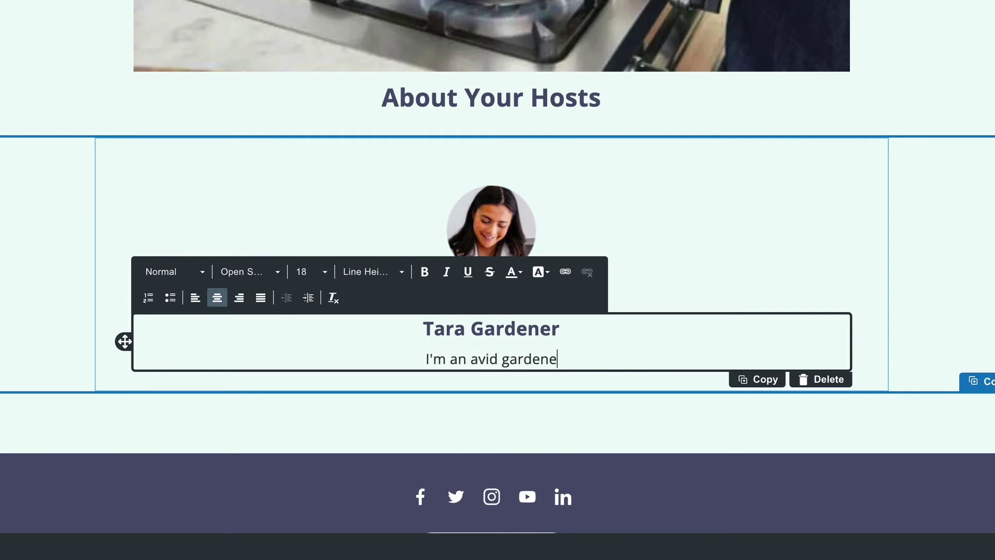
type("r, cook, travelle")
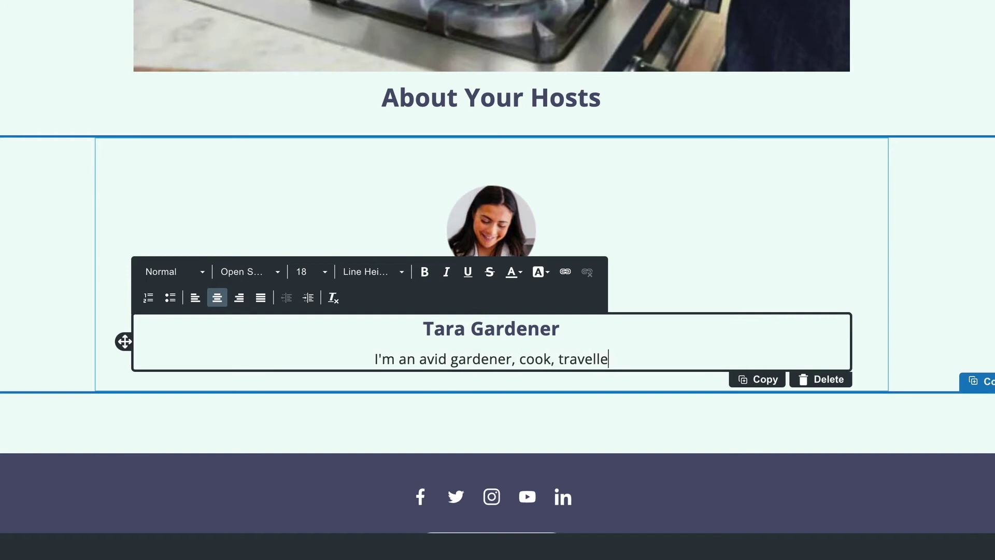
type("r and friend, and have been sharing my cooking ")
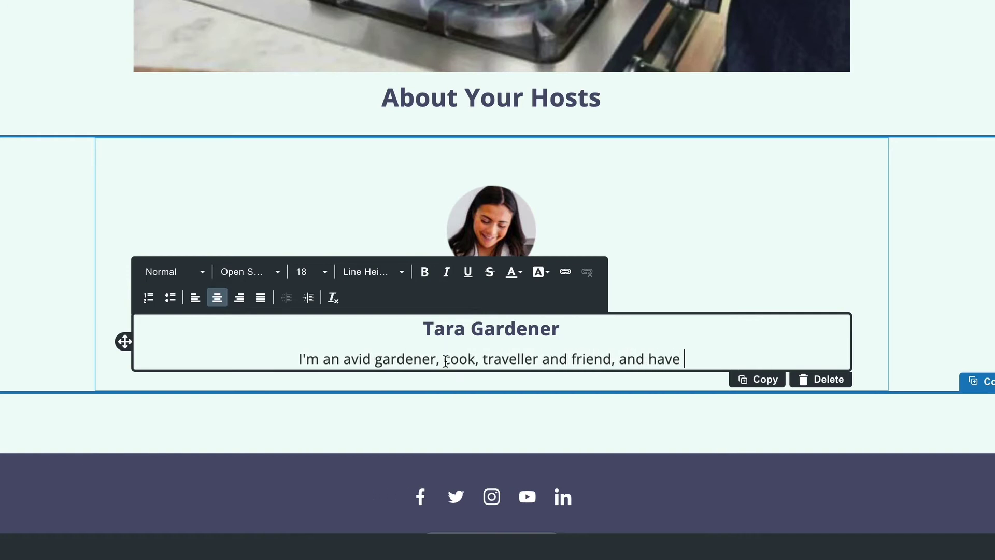
type("skills with the wordl")
key("BackSpace")
key("BackSpace")
key("BackSpace")
type("ld for over 20 years!")
left_click(727, 359)
key("Return")
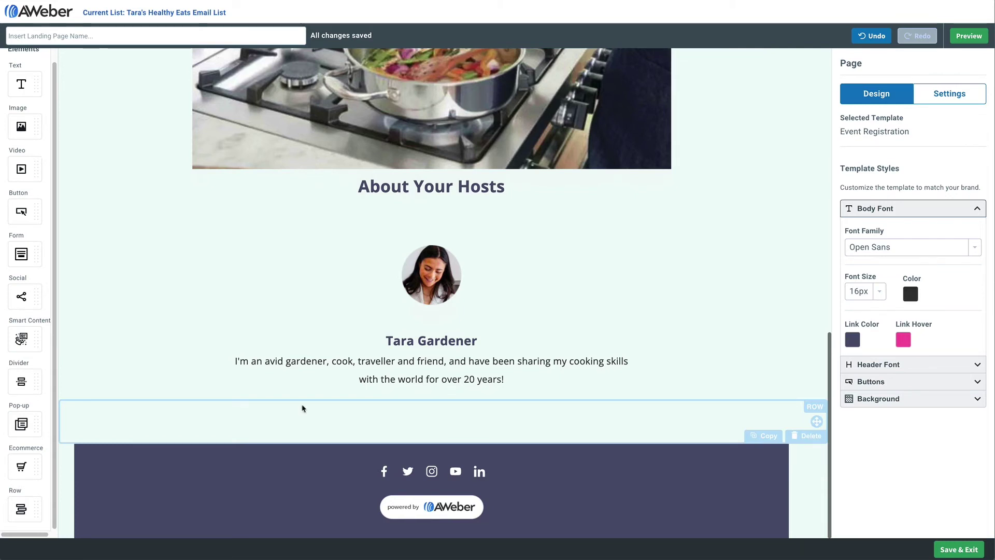
Add a centred text line 'Real Skills For Real People' below the host bio
left_click_drag(21, 84, 407, 434)
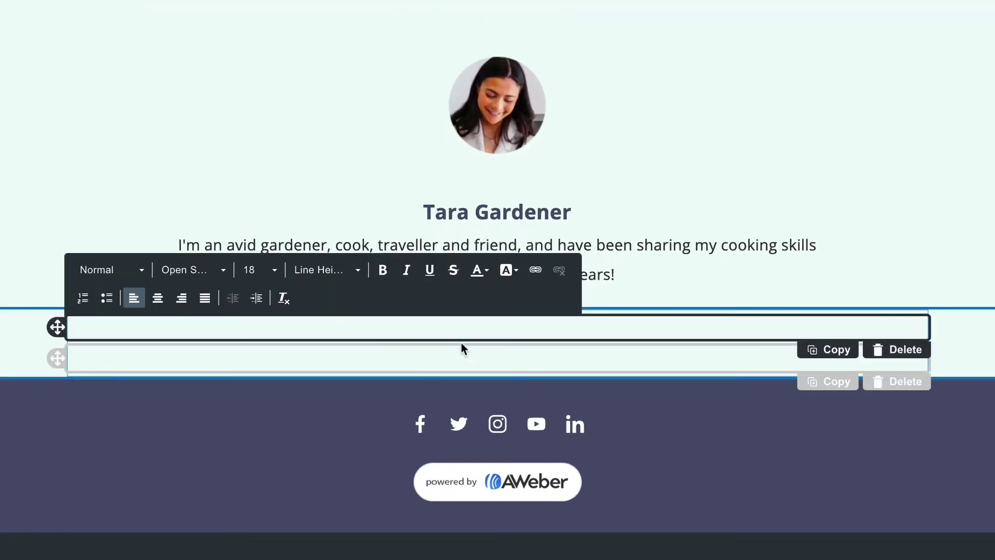
type("Real Skills For Real People")
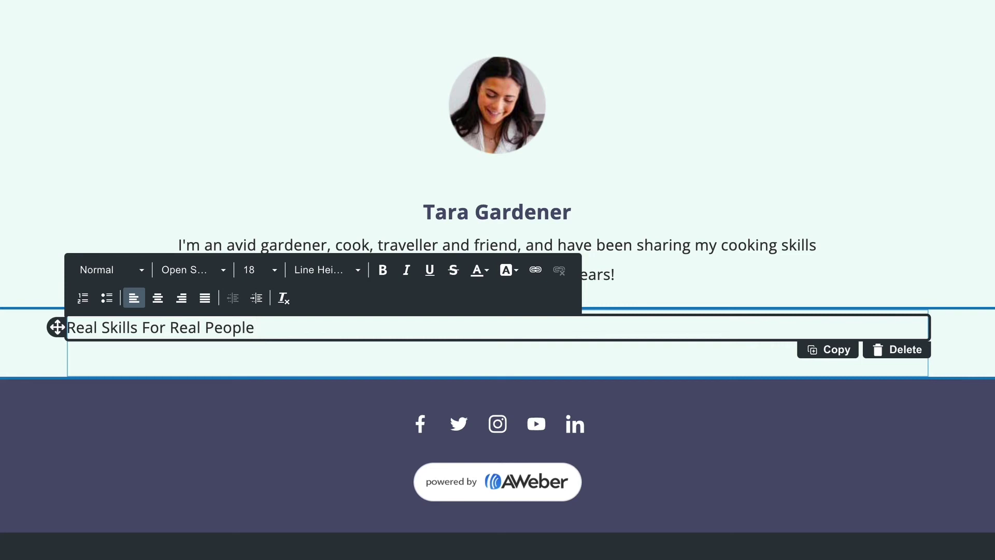
triple_click(301, 327)
left_click(158, 298)
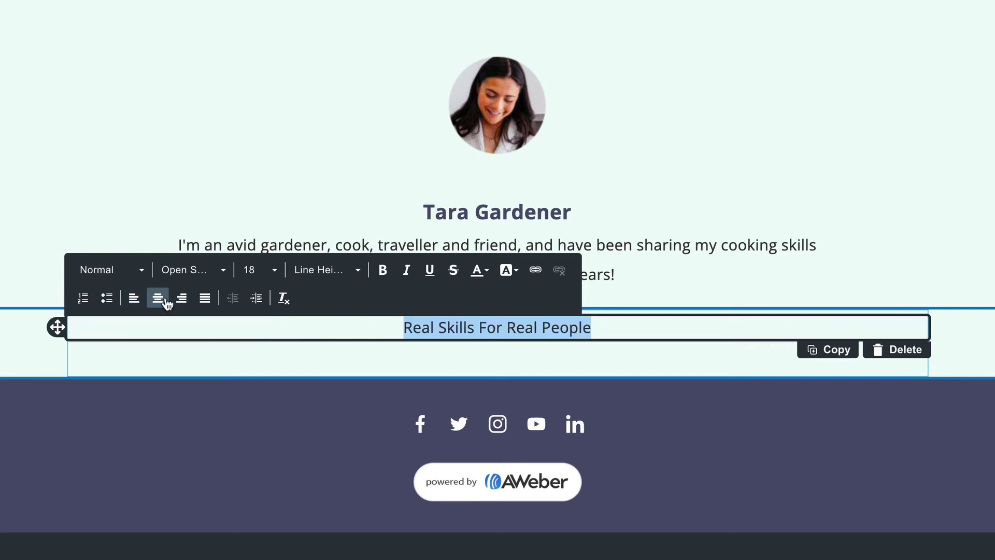
Make the heading size 24 and bold, then add an empty text block beneath it
left_click(270, 271)
scroll(282, 342, "down", 2)
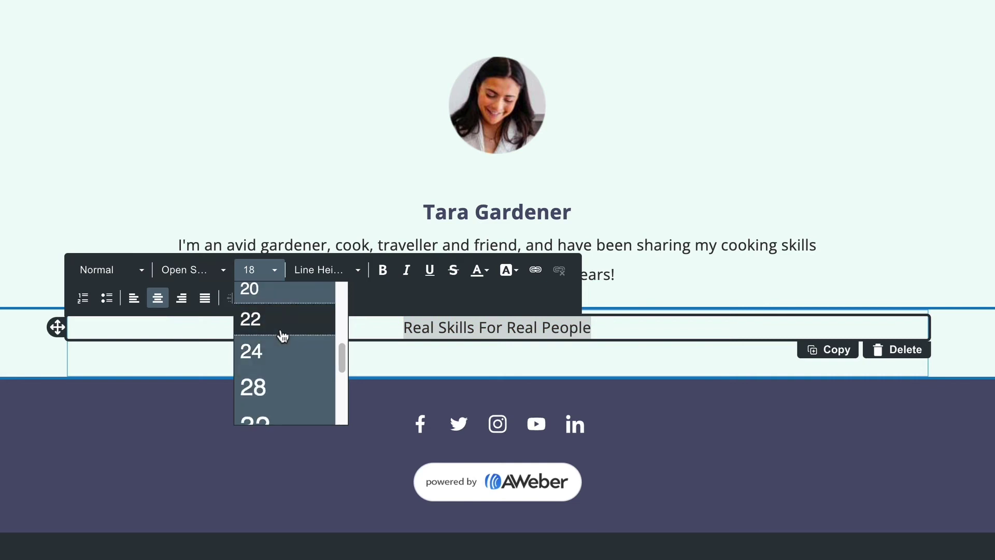
left_click(281, 326)
left_click(275, 270)
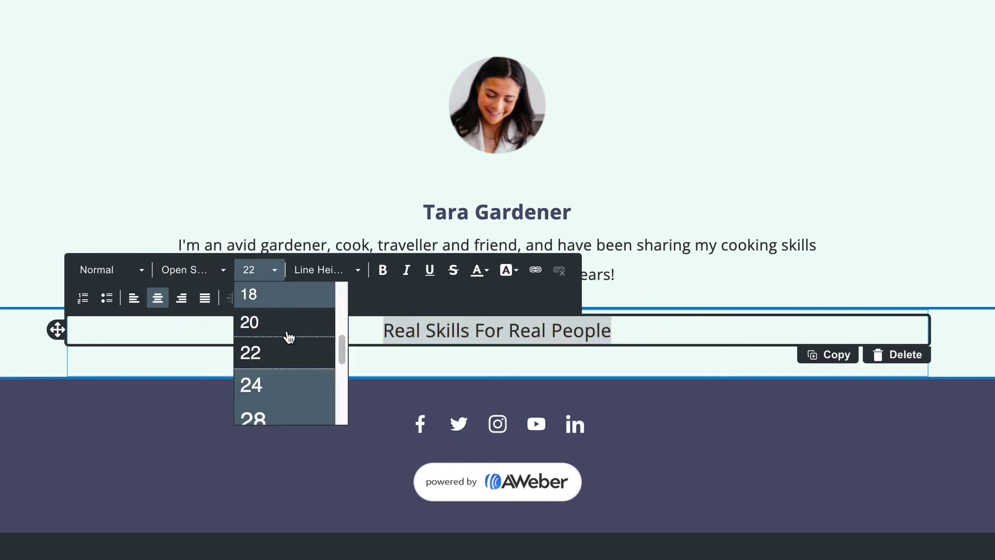
left_click(285, 390)
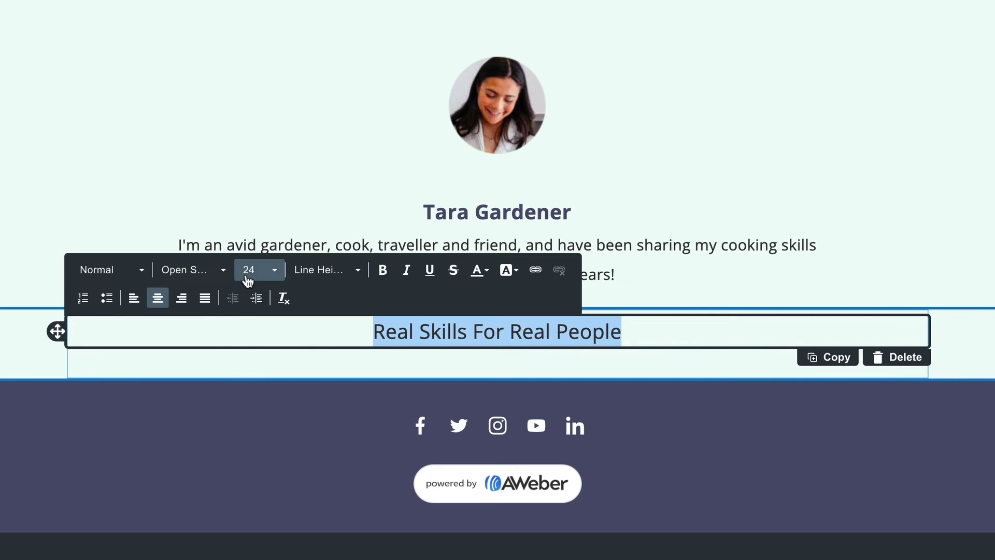
left_click(382, 270)
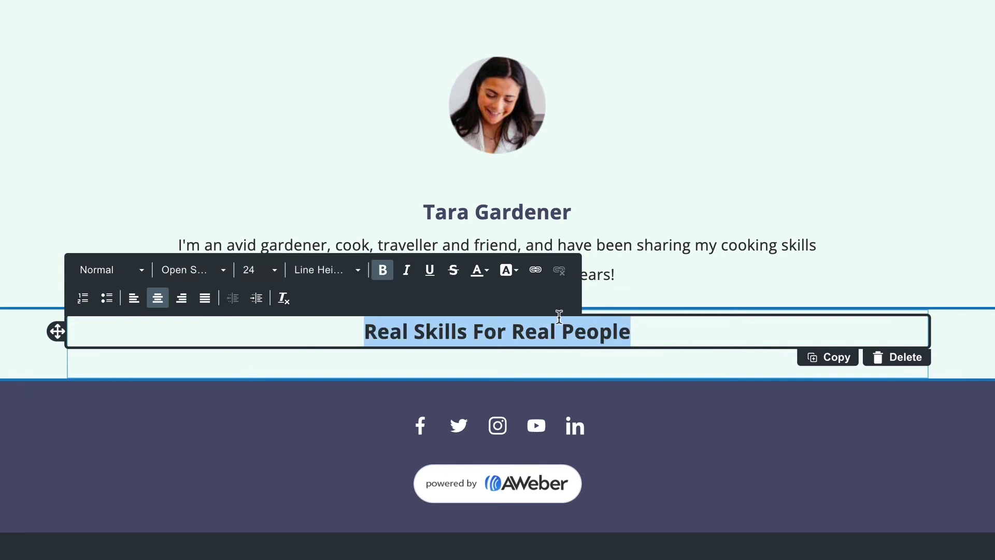
left_click(643, 332)
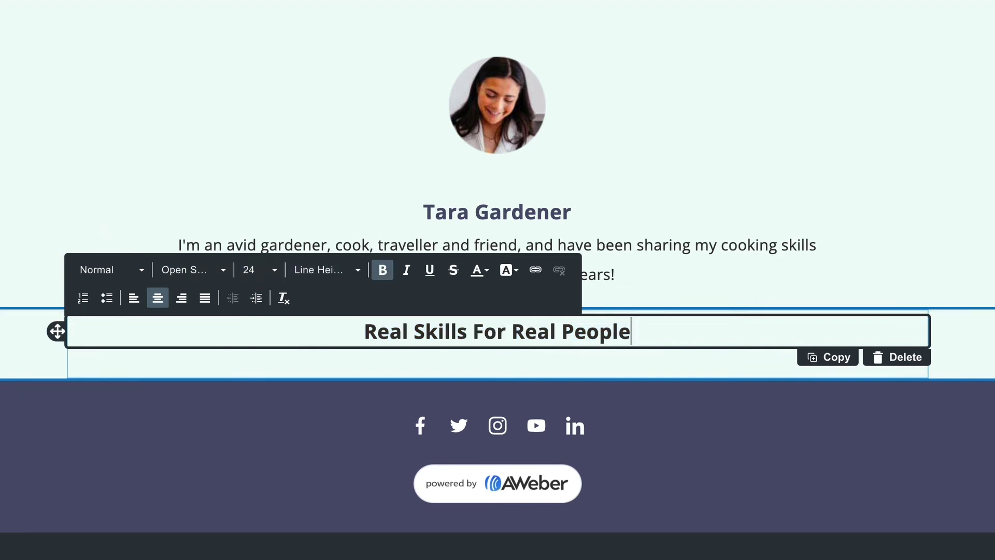
left_click_drag(99, 213, 348, 353)
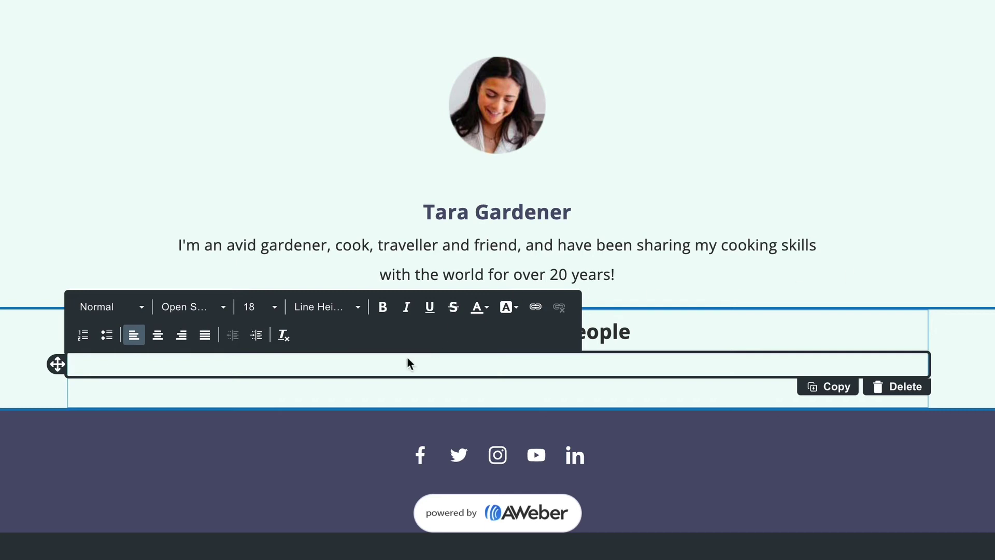
Paste the two testimonial quotes with extra blank lines between them
type("\"I love Tara’s no nonsense approach and how she never overcomplicates things. I always feel focused and driven after one of her classes!\" - Abby S.")
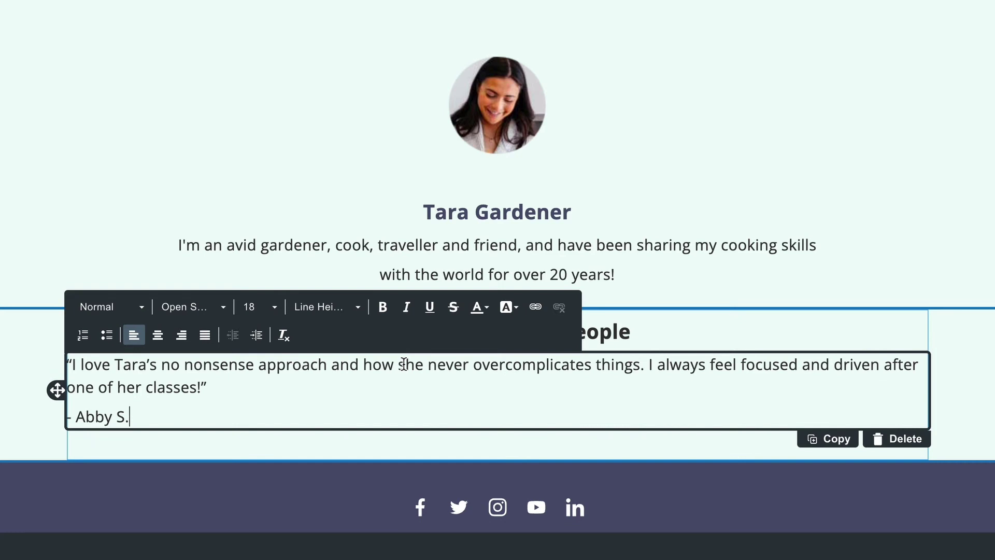
key("Return")
key("Return")
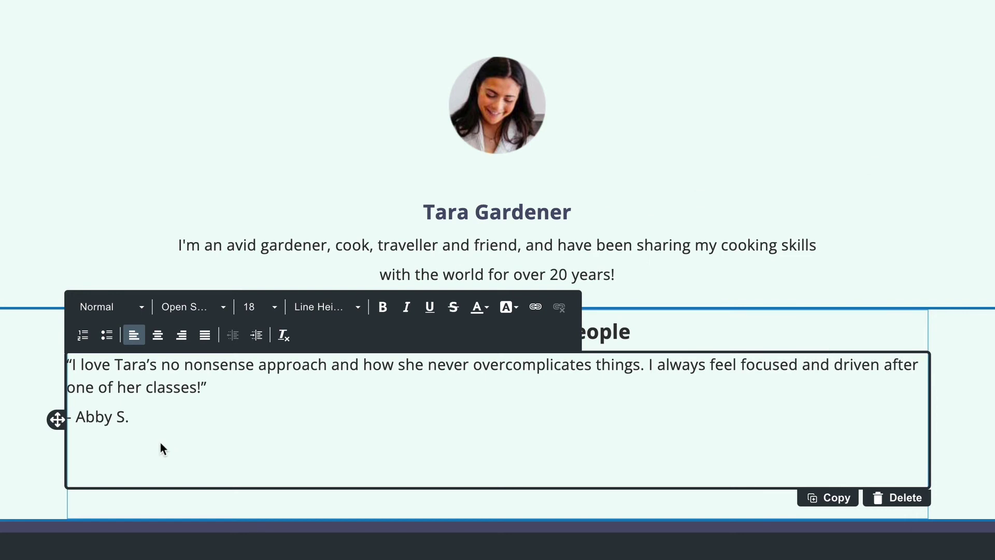
type("\"People no longer run in fear from my cooking - Tara saved my family!\" - Scott W.")
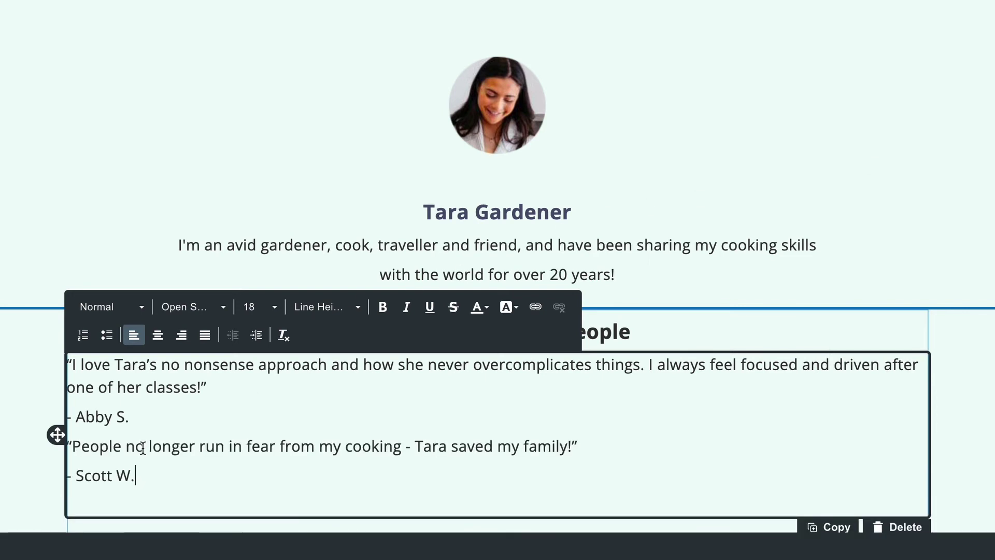
key("Left")
key("Down")
key("Home")
key("Return")
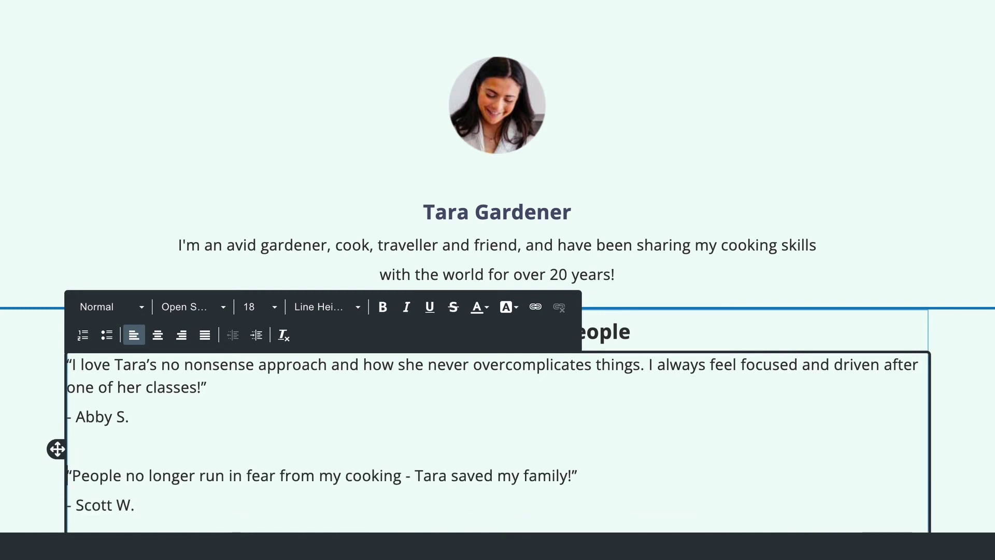
scroll(498, 280, "down", 3)
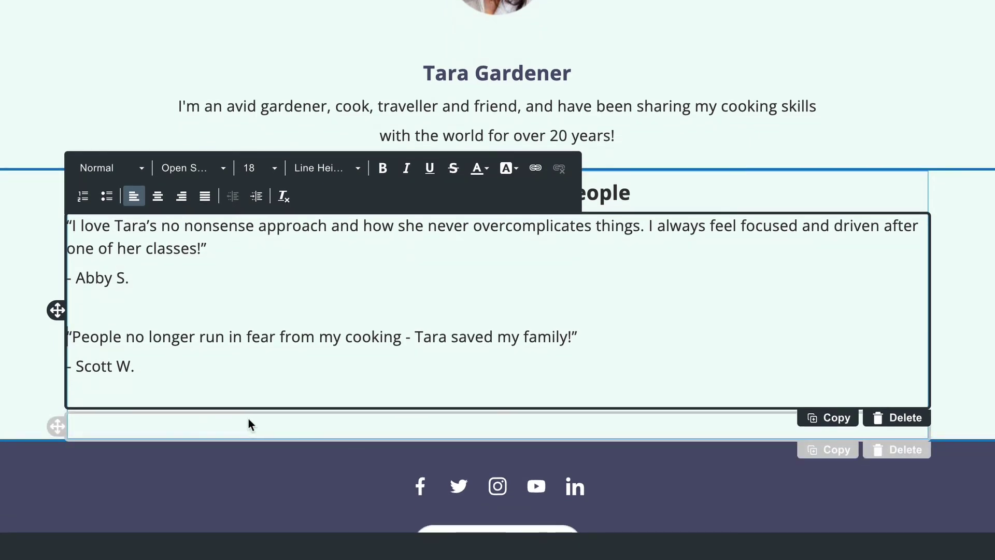
Italicize both testimonial quotes and finish editing the text block
left_click_drag(580, 337, 69, 333)
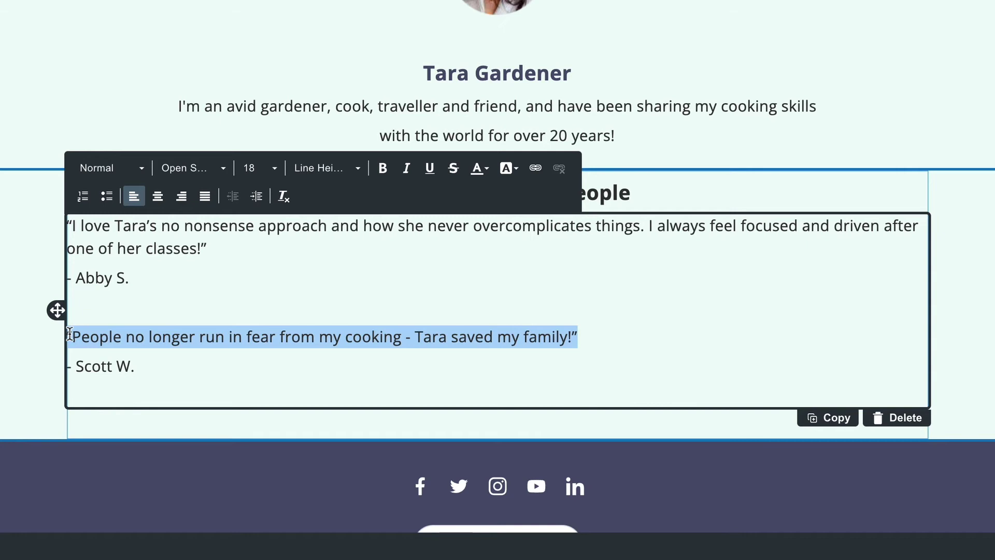
key("ctrl+i")
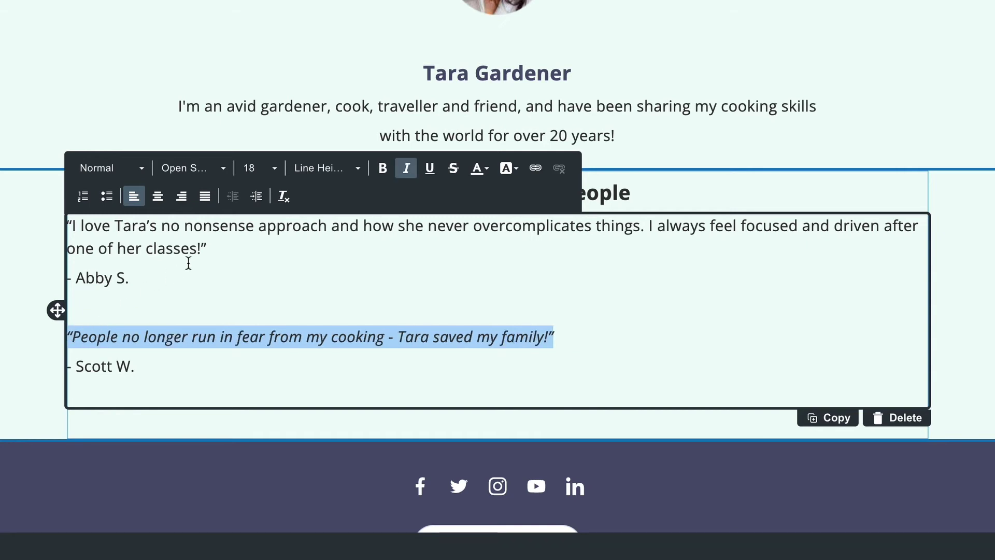
left_click_drag(220, 247, 46, 232)
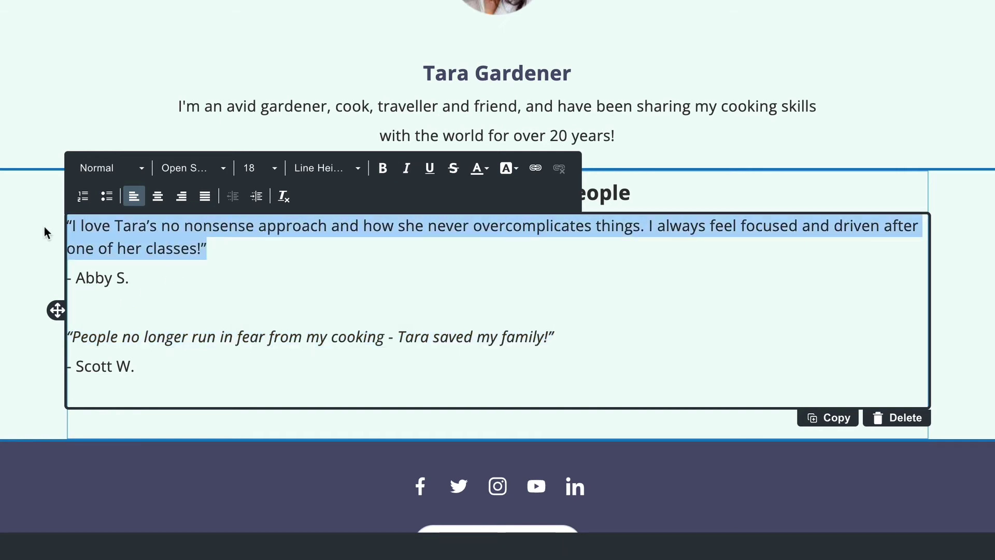
key("ctrl+i")
scroll(46, 232, "down", 1)
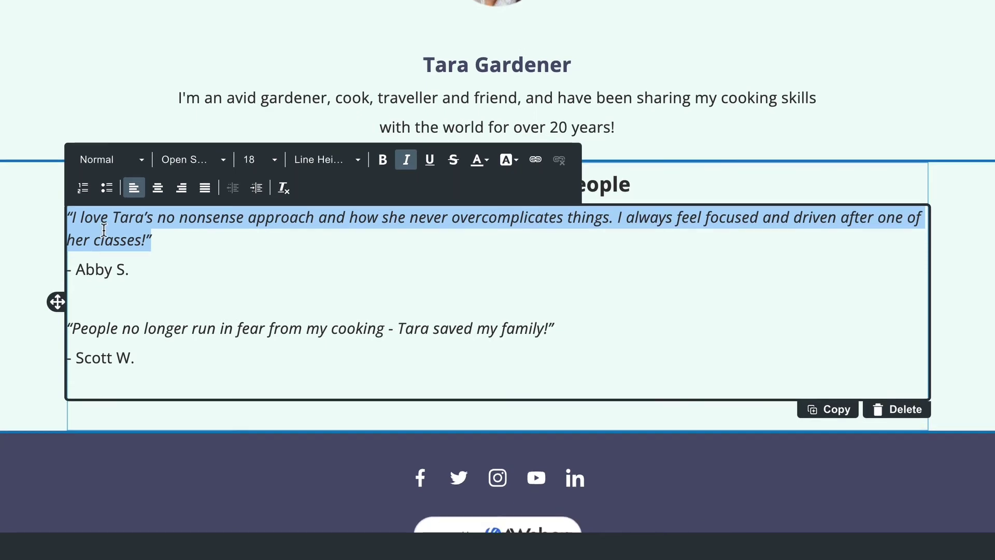
key("Escape")
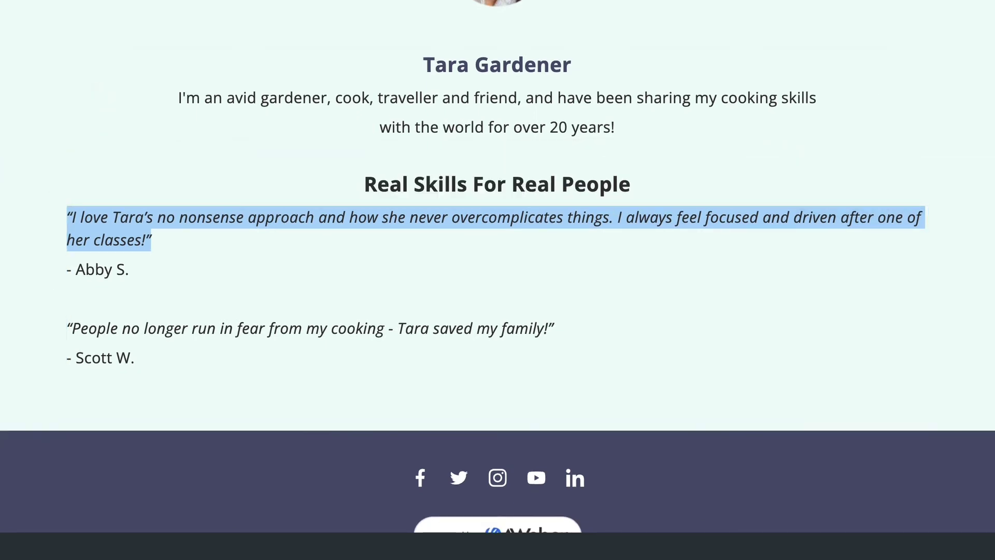
scroll(497, 306, "up", 1)
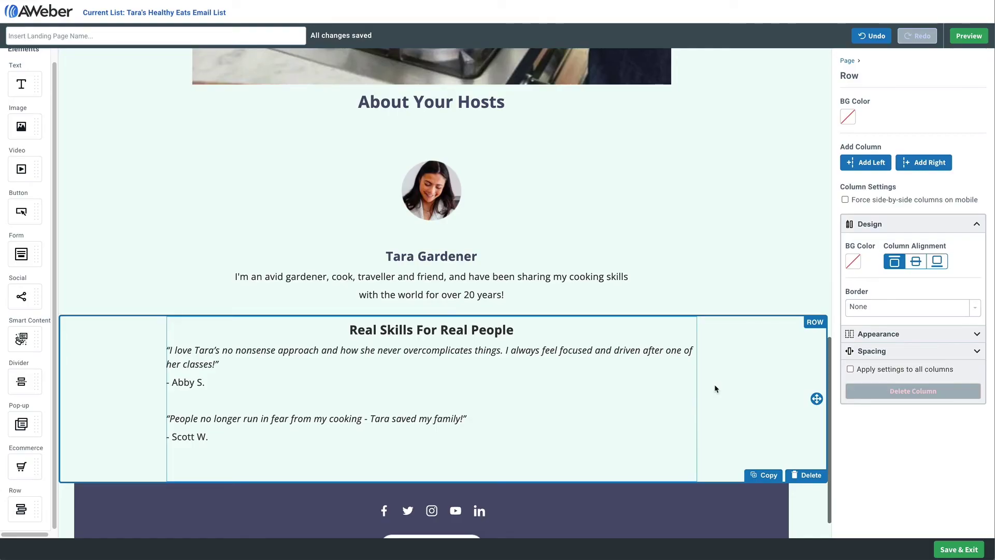
Scroll up to the 'Save your seat!' signup form
scroll(715, 389, "up", 10)
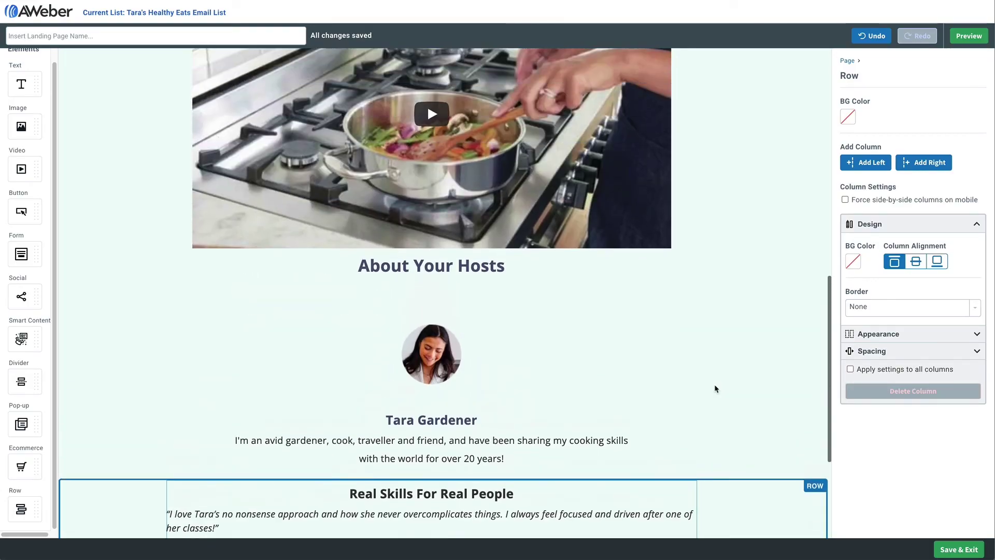
scroll(716, 389, "up", 4)
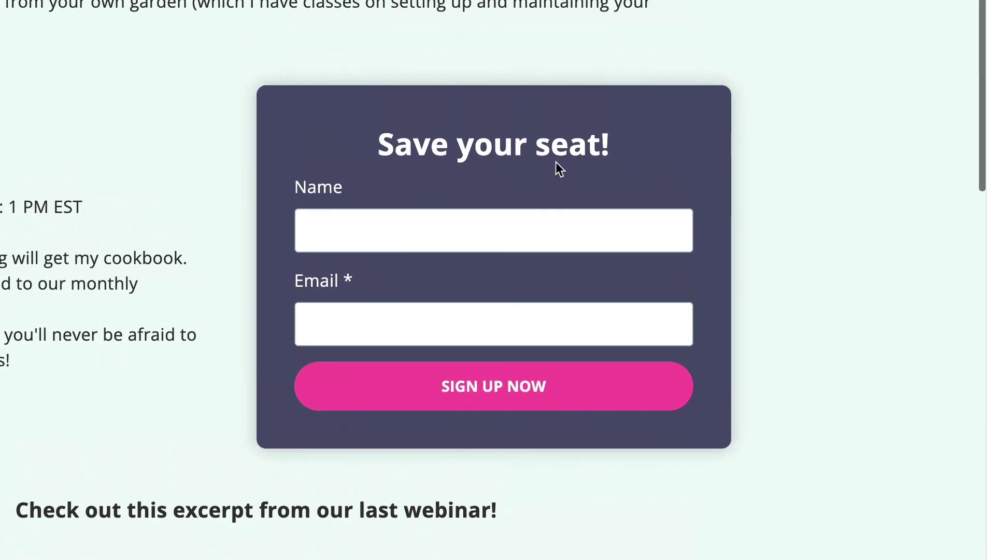
Change the form heading to 'I'm ready to be an amazing chef!' and the button to 'Reserve my spot'
left_click(568, 150)
left_click_drag(622, 144, 385, 150)
key("BackSpace")
type("I'm ready to ")
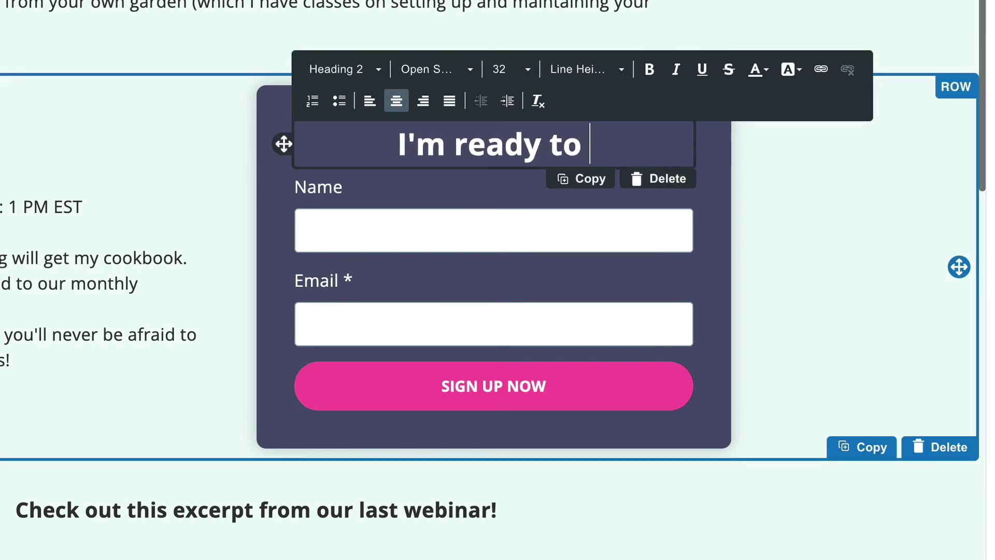
type("be an amazing ")
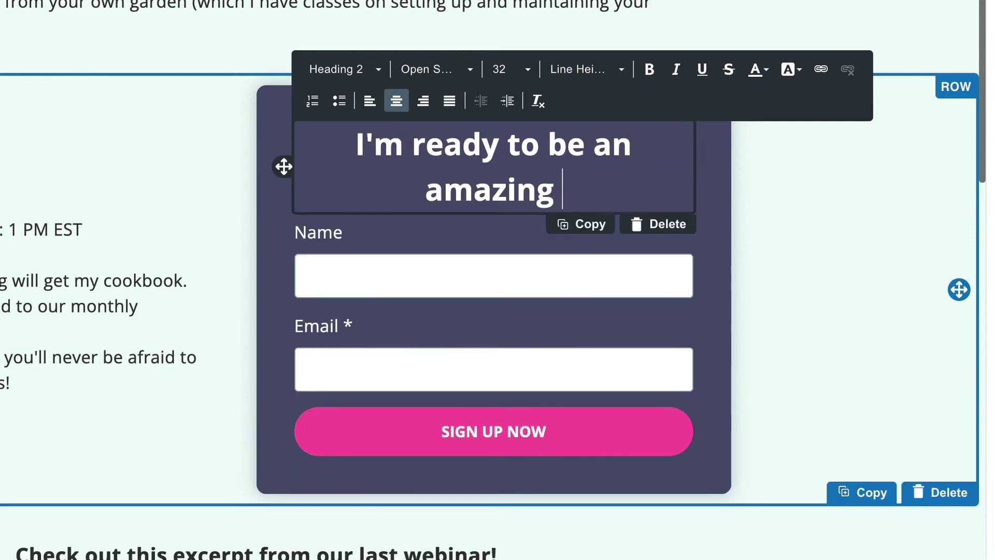
type("chef!")
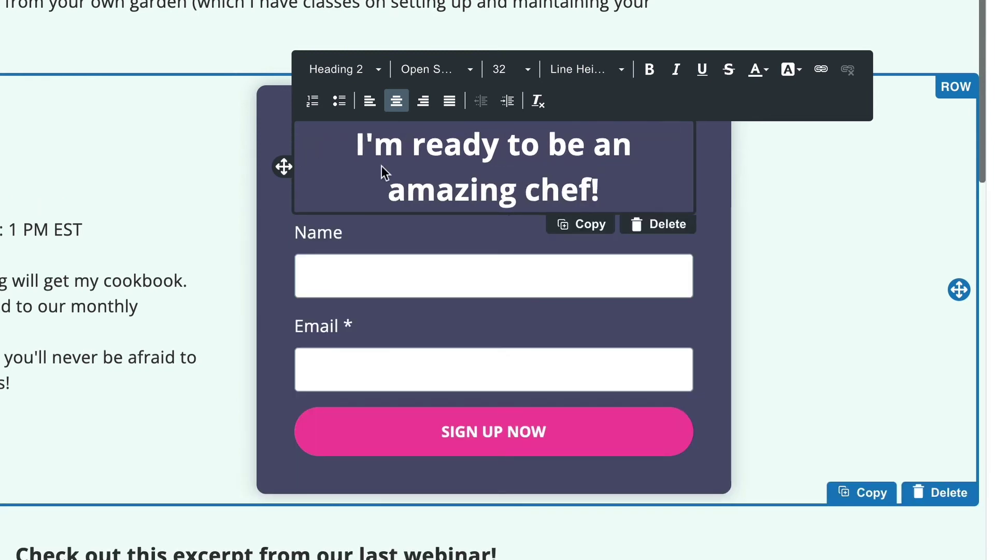
left_click(506, 431)
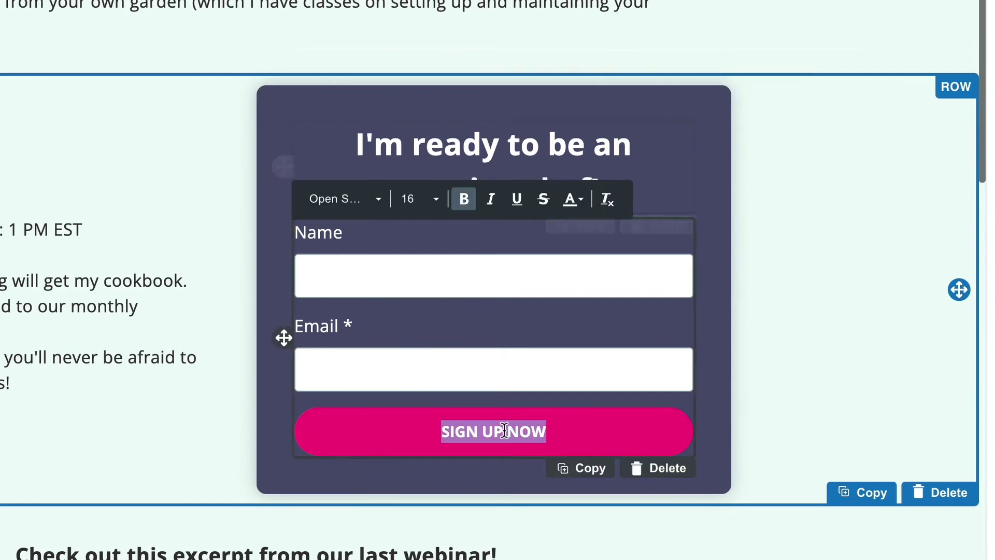
type("Rese")
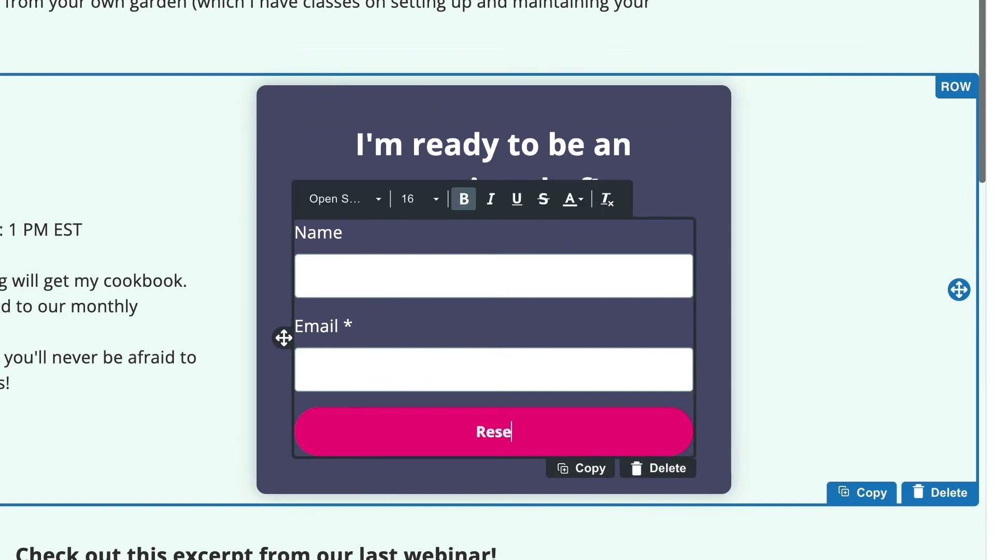
type("rve m")
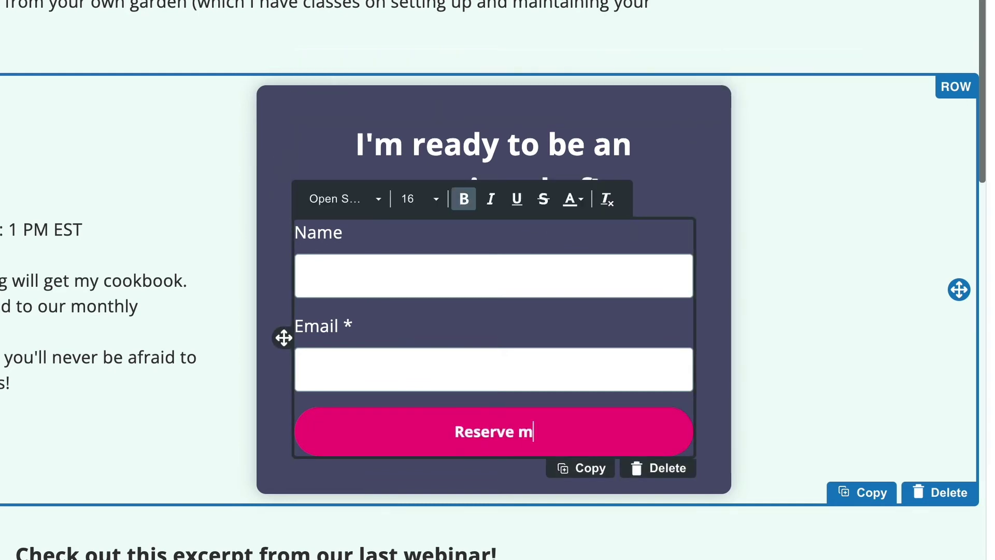
type("y spot")
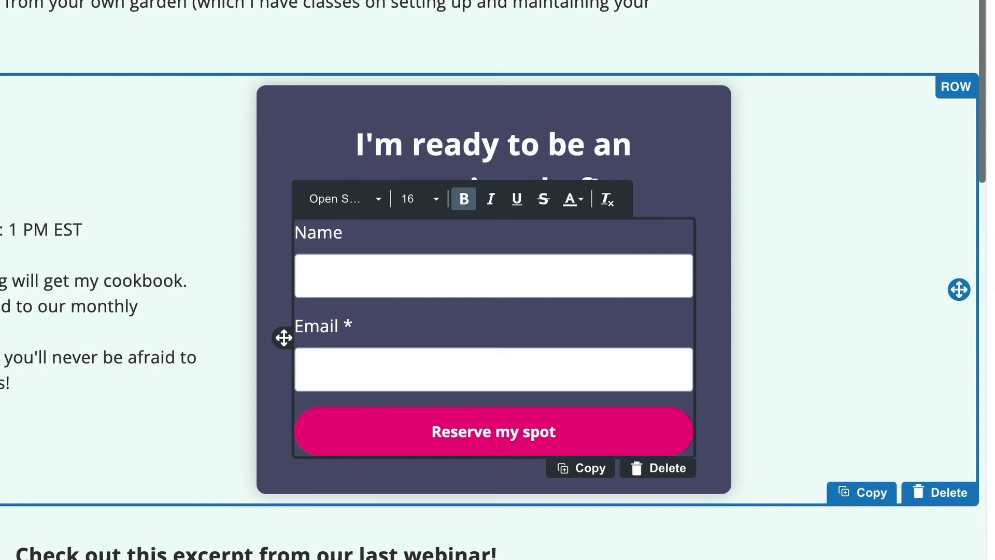
Add the tag 'cooking webinar' to the signup form's Submission settings
left_click(554, 322)
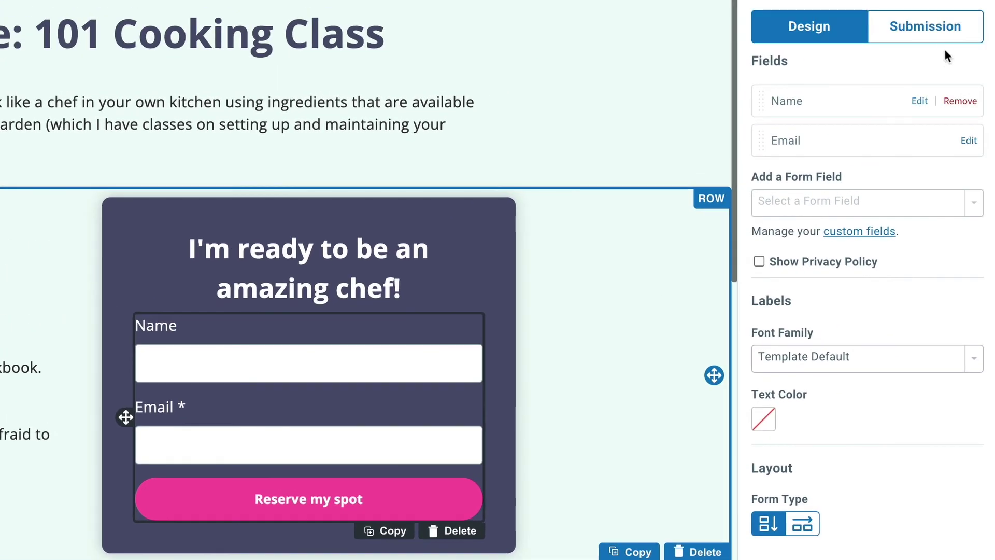
left_click(948, 39)
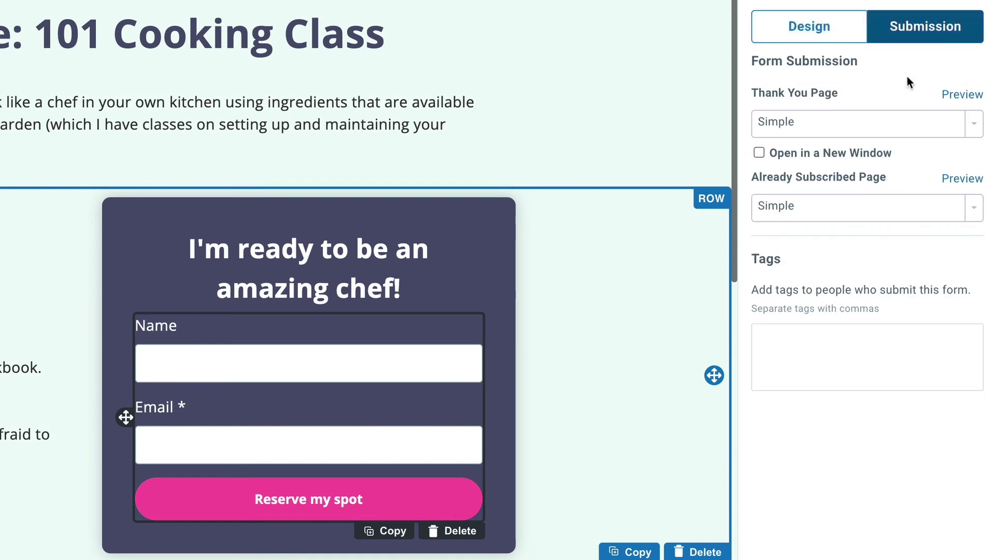
left_click(792, 343)
type("cooking webinar")
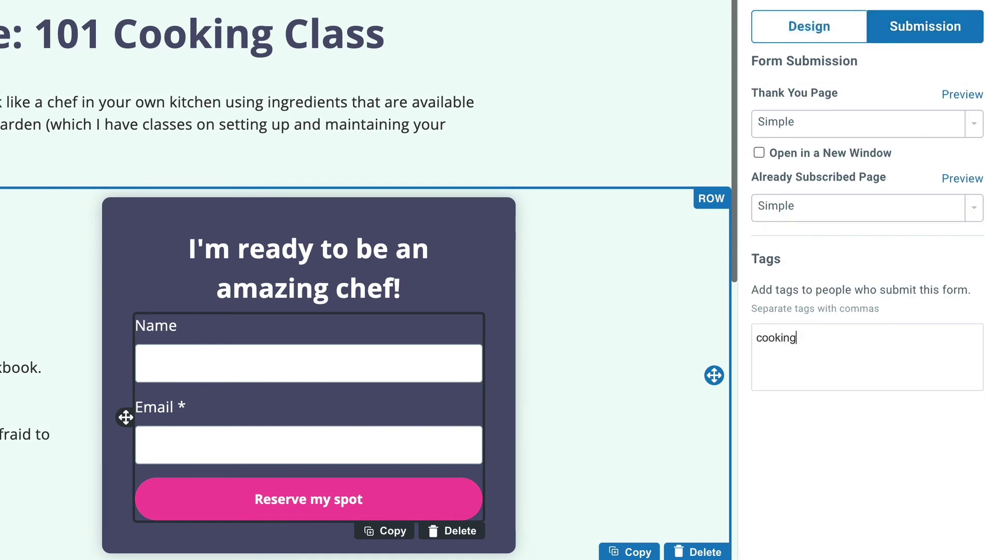
key("Return")
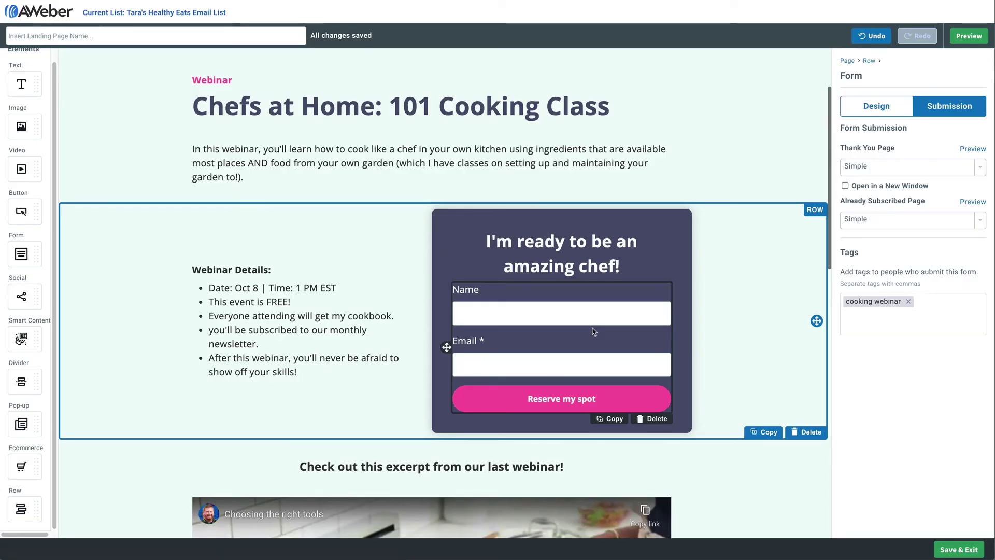
Select the footer social icons row and delete an extra social icons block added by mistake
scroll(594, 332, "down", 10)
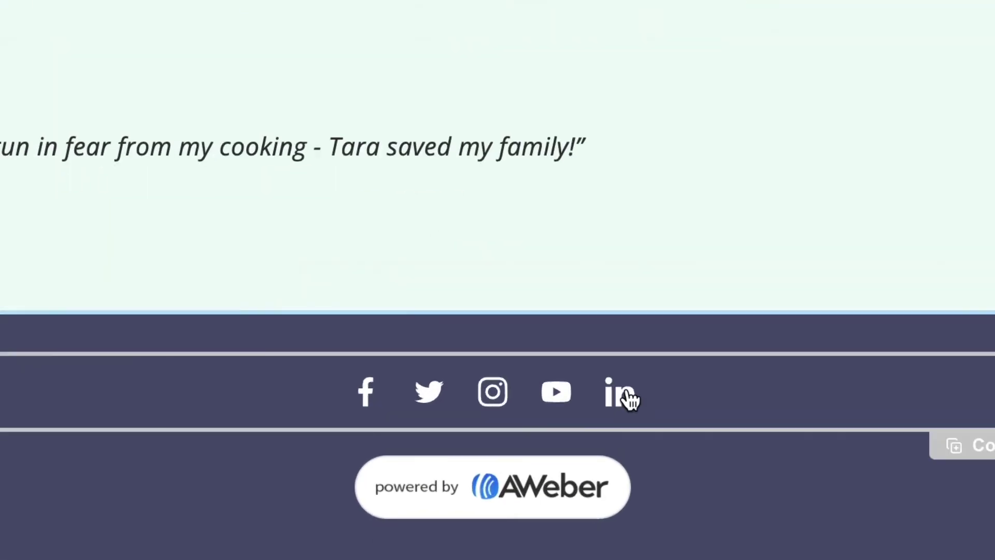
left_click(586, 391)
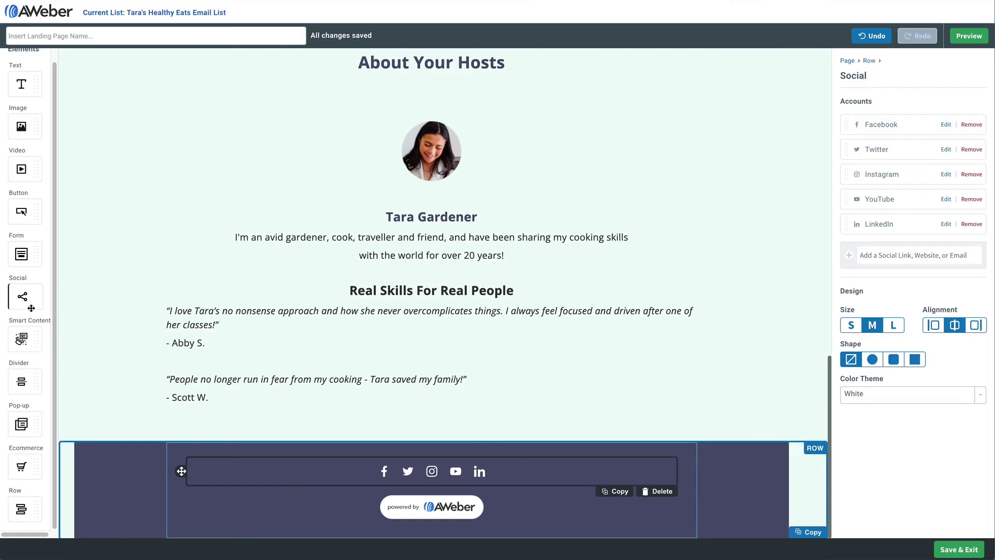
left_click_drag(31, 308, 373, 464)
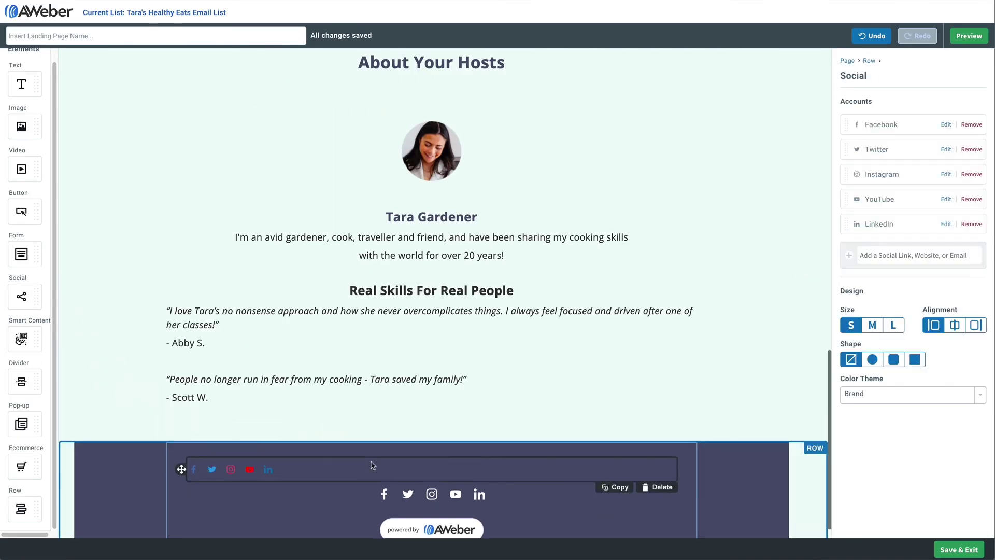
left_click(656, 487)
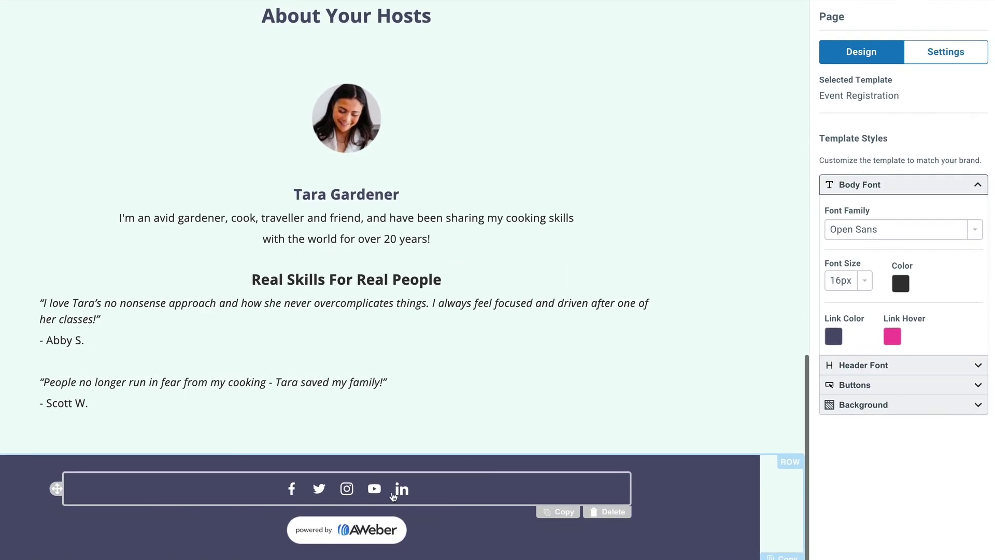
Set the footer social icons to size L with a rounded-square shape
left_click(297, 497)
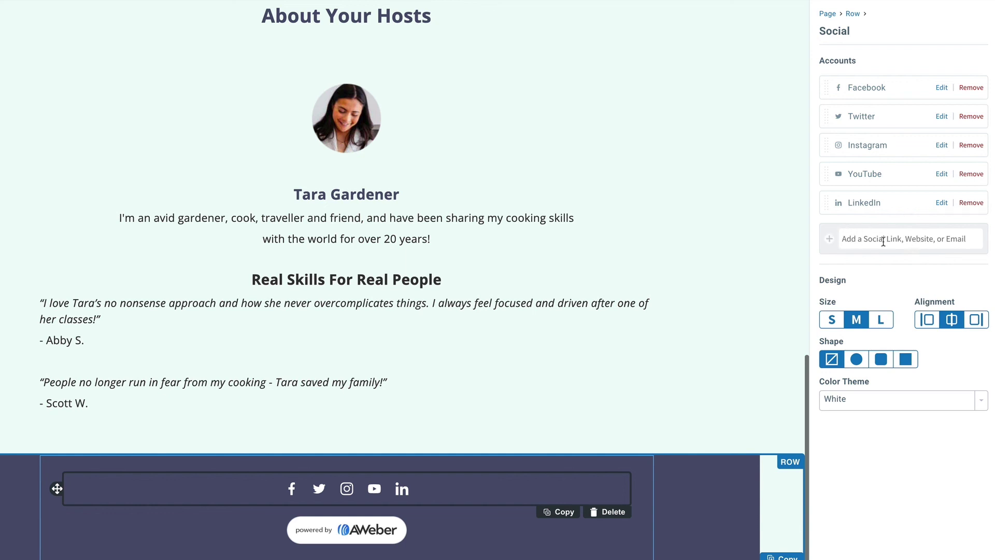
left_click(881, 320)
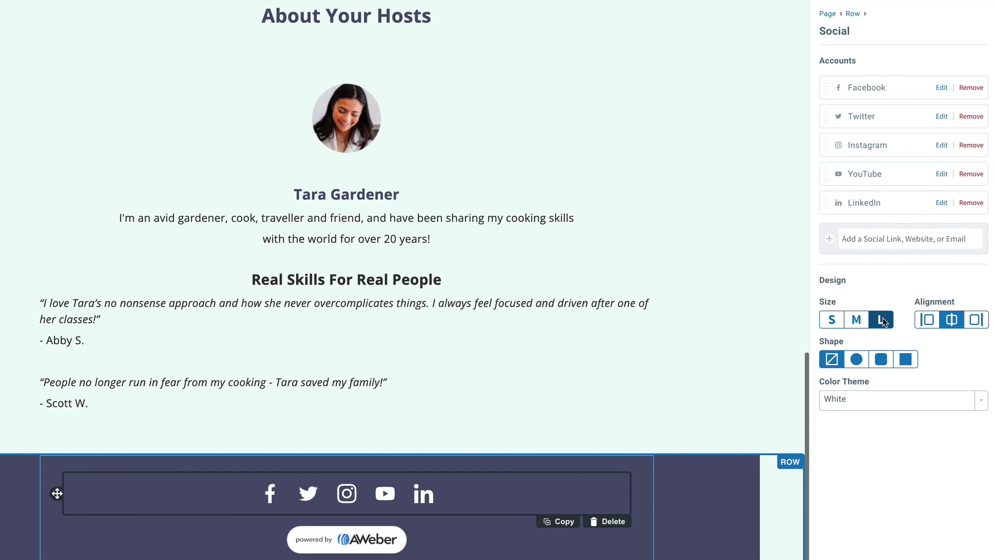
left_click(881, 360)
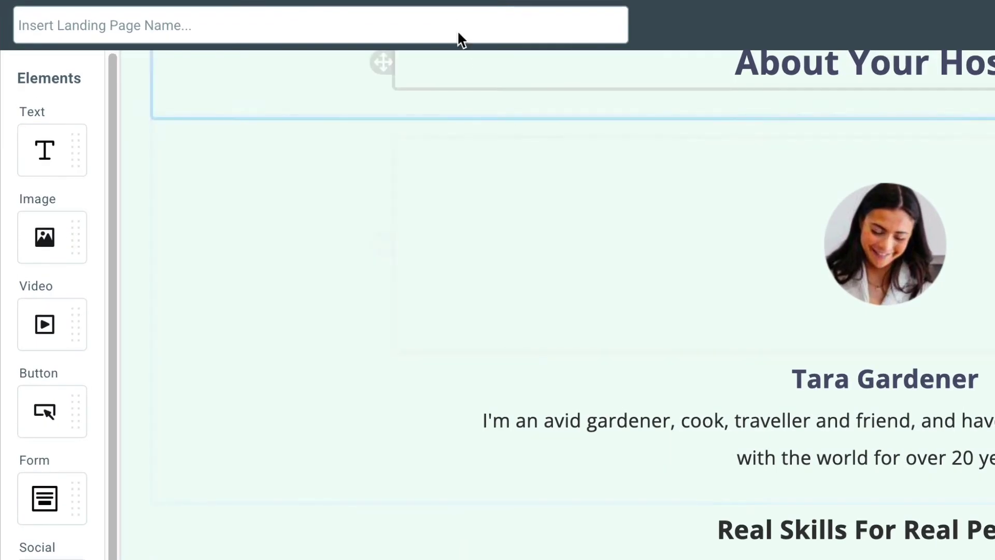
Name the landing page 'Cooking Class Webinar Page', then save and exit the editor
left_click(219, 37)
type("Cooking")
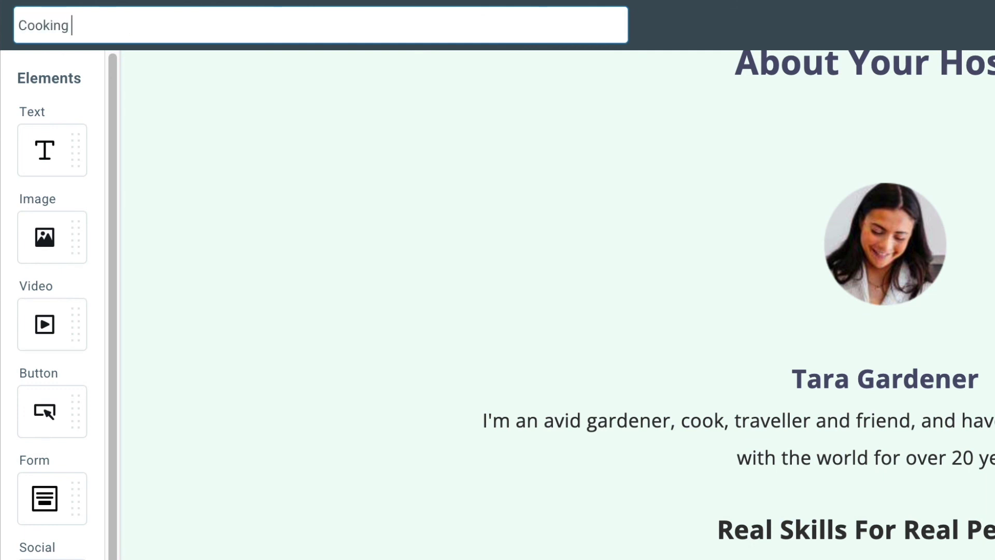
type(" Class Webinar Page")
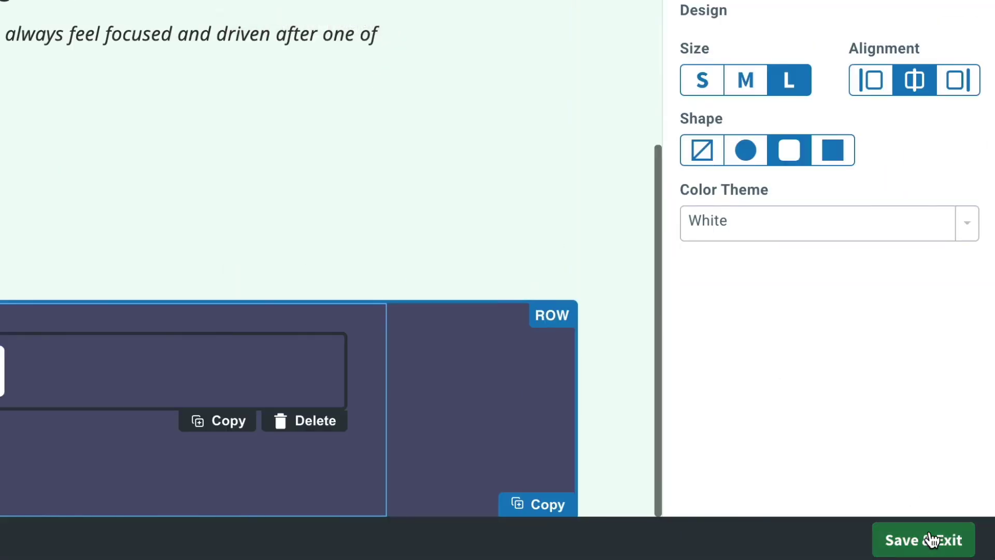
left_click(928, 539)
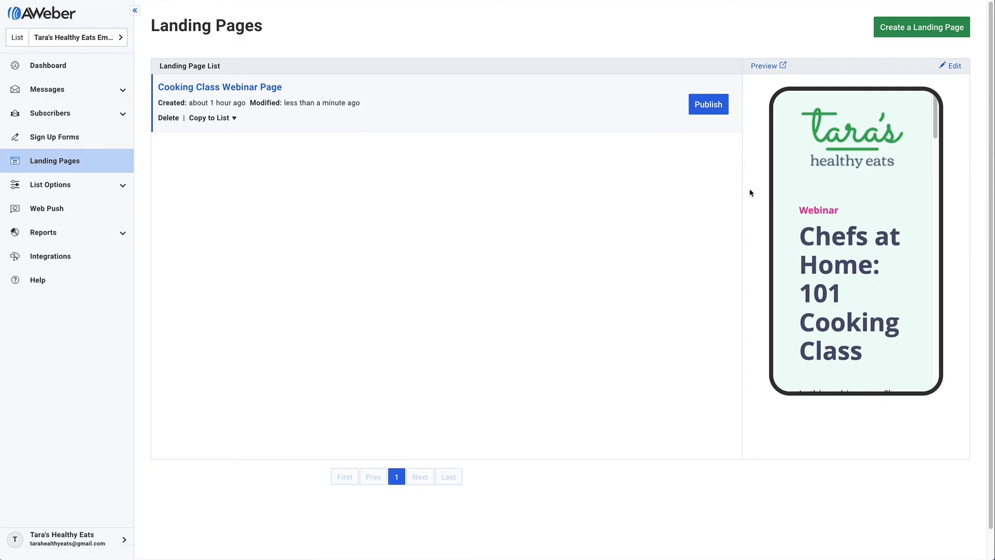
Publish the Cooking Class Webinar Page from the Landing Pages list
left_click(708, 112)
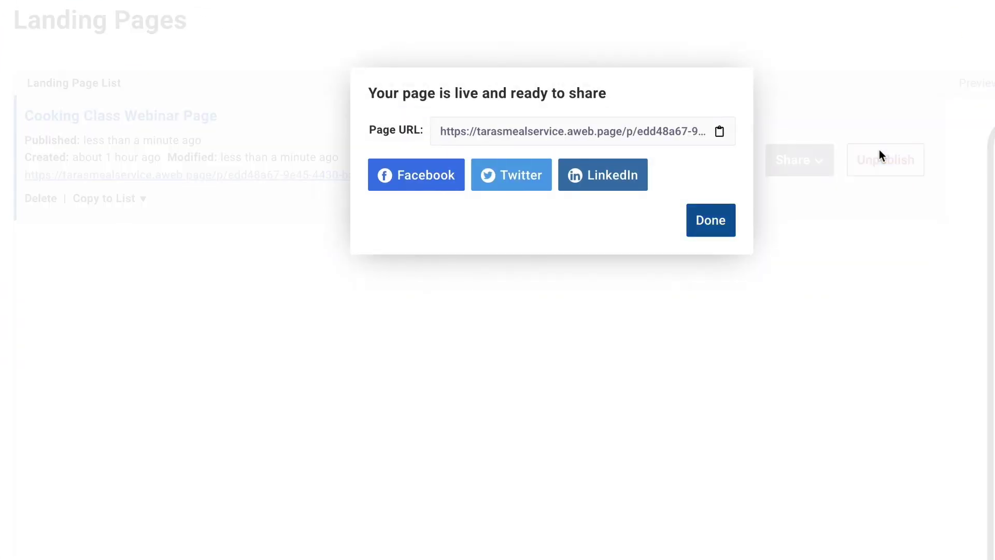